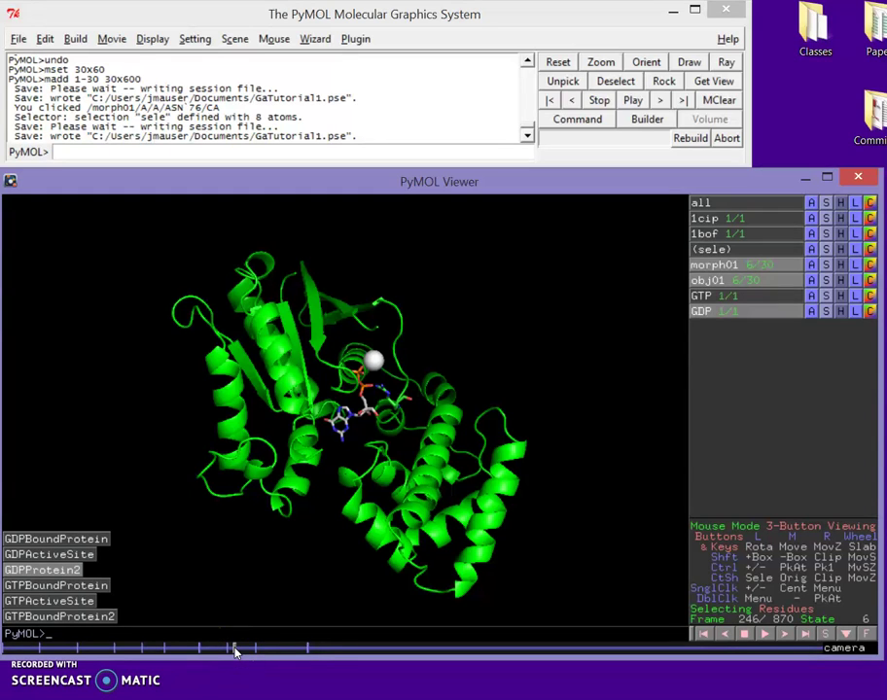
- Store a camera key frame at frame 367 with the GTPActiveSite scene
{"action": "left_click_drag", "start_coordinate": [234, 651], "coordinate": [347, 648]}
{"action": "right_click", "coordinate": [347, 648]}
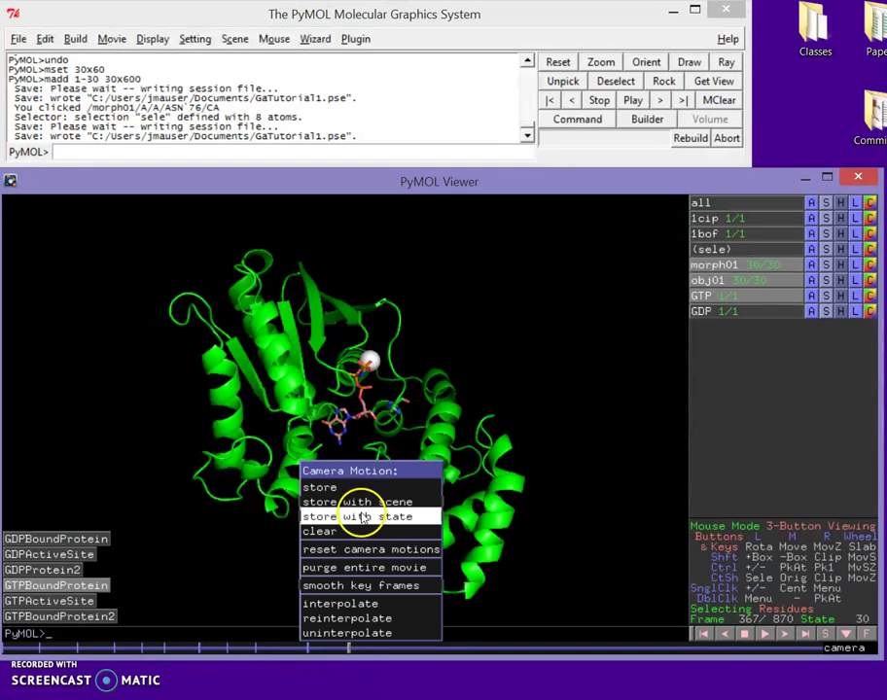
{"action": "mouse_move", "coordinate": [357, 501]}
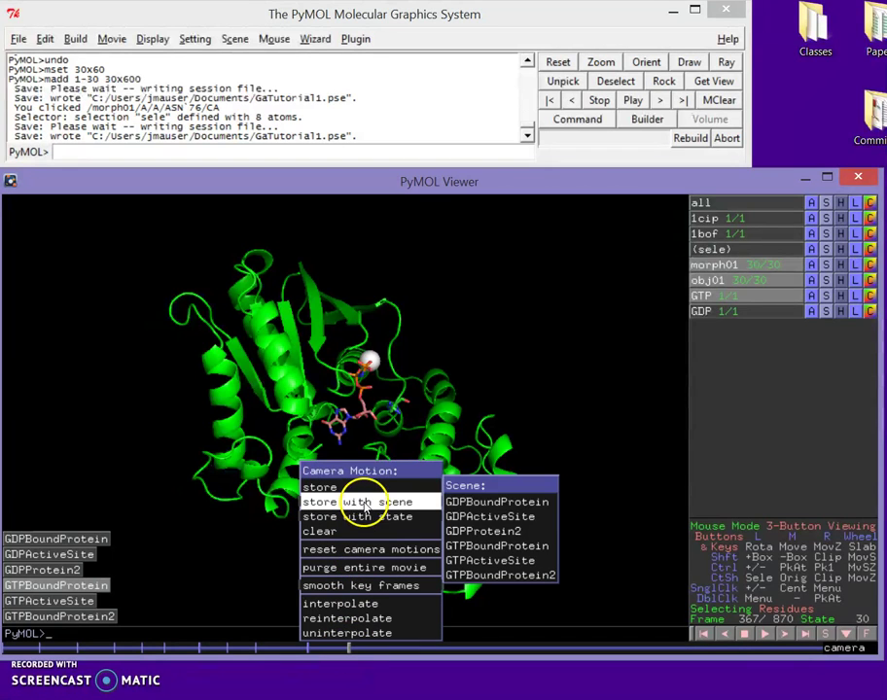
{"action": "left_click", "coordinate": [510, 567]}
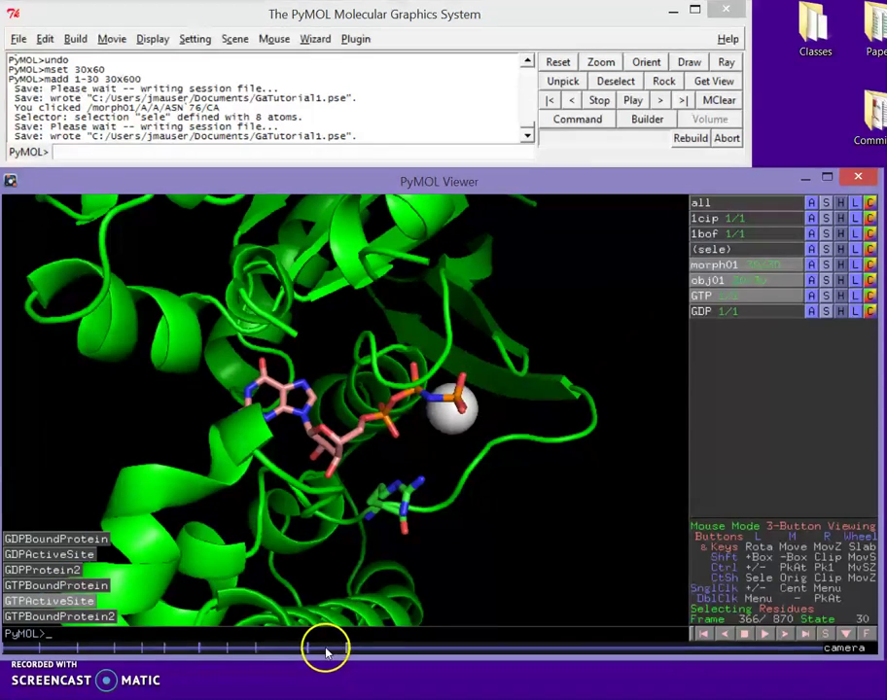
- Copy the GTPActiveSite camera key frame further along the timeline to hold the active-site view
{"action": "mouse_move", "coordinate": [346, 653]}
{"action": "left_mouse_down"}
{"action": "mouse_move", "coordinate": [258, 649]}
{"action": "mouse_move", "coordinate": [348, 661]}
{"action": "left_mouse_up"}
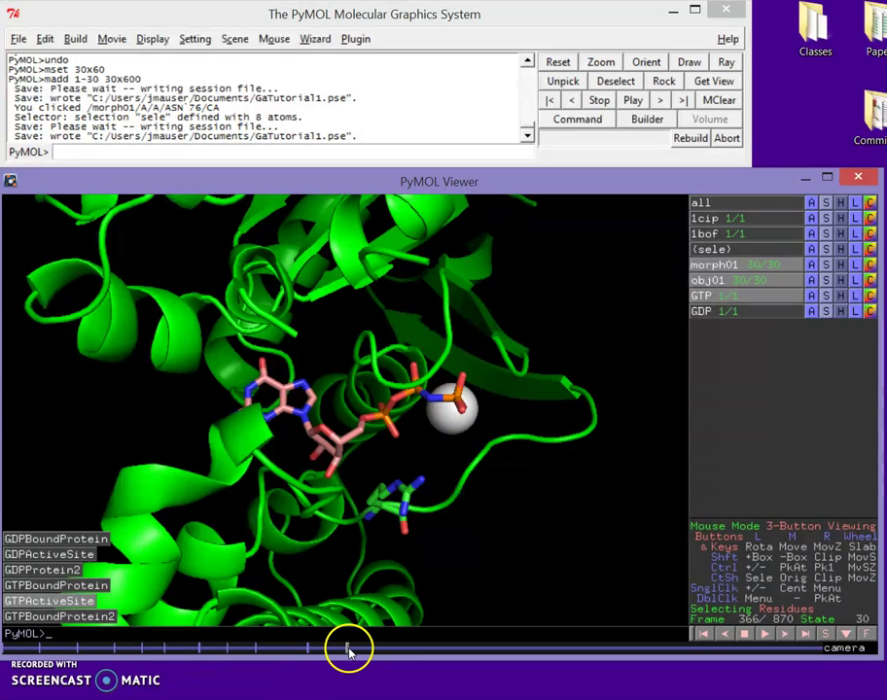
{"action": "left_click_drag", "start_coordinate": [347, 652], "coordinate": [330, 653]}
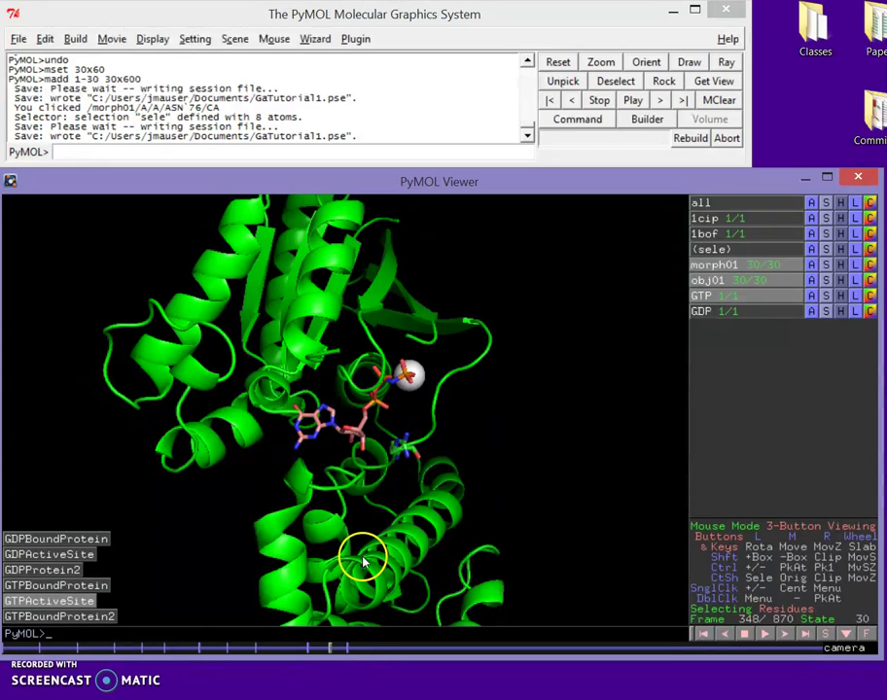
{"action": "left_click_drag", "start_coordinate": [331, 647], "coordinate": [413, 649]}
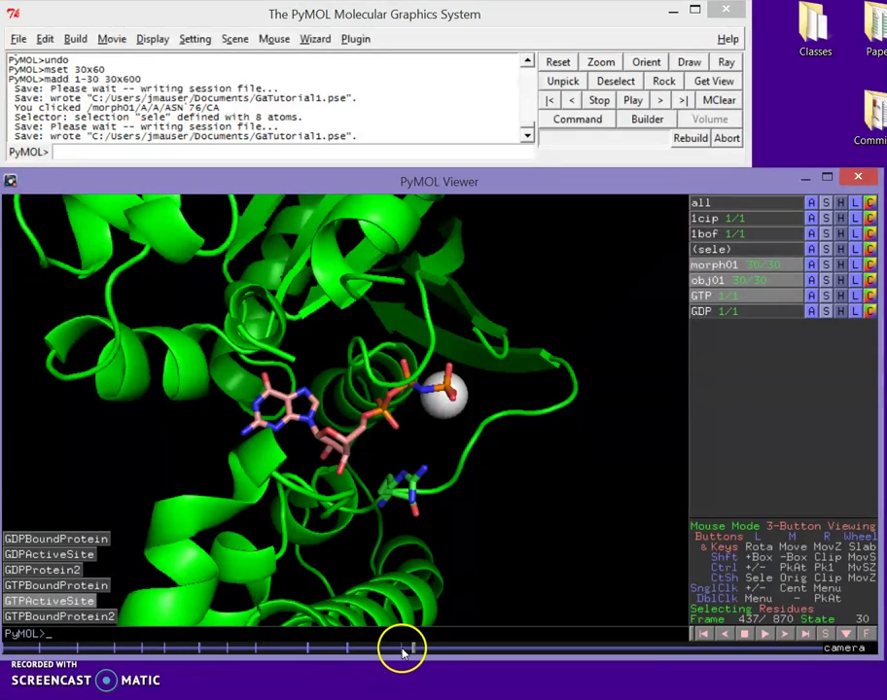
- Store a camera key frame at frame 492 with the GTPBoundProtein2 scene
{"action": "left_click_drag", "start_coordinate": [422, 656], "coordinate": [464, 650]}
{"action": "right_click", "coordinate": [464, 650]}
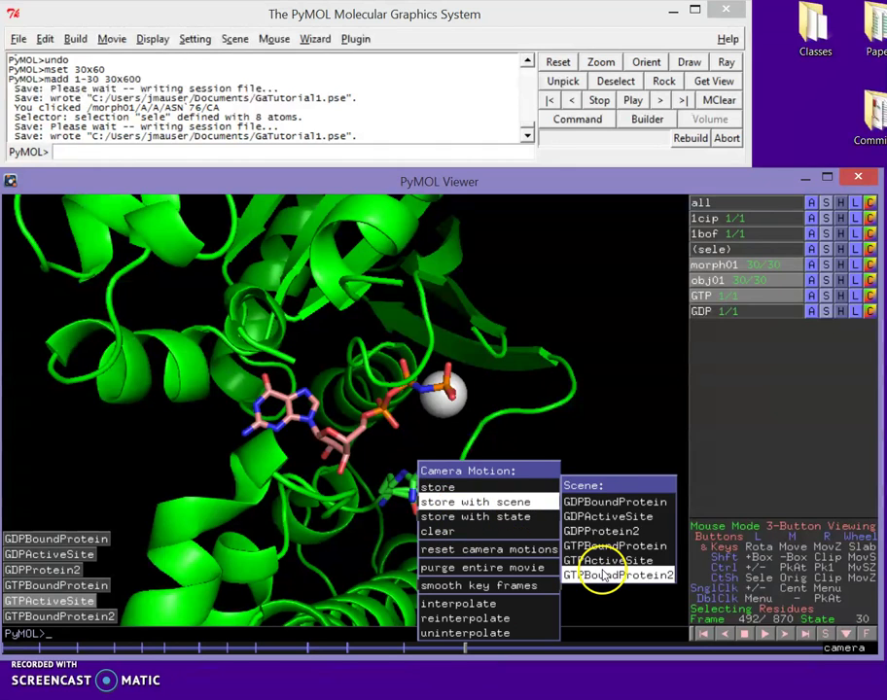
{"action": "left_click", "coordinate": [601, 575]}
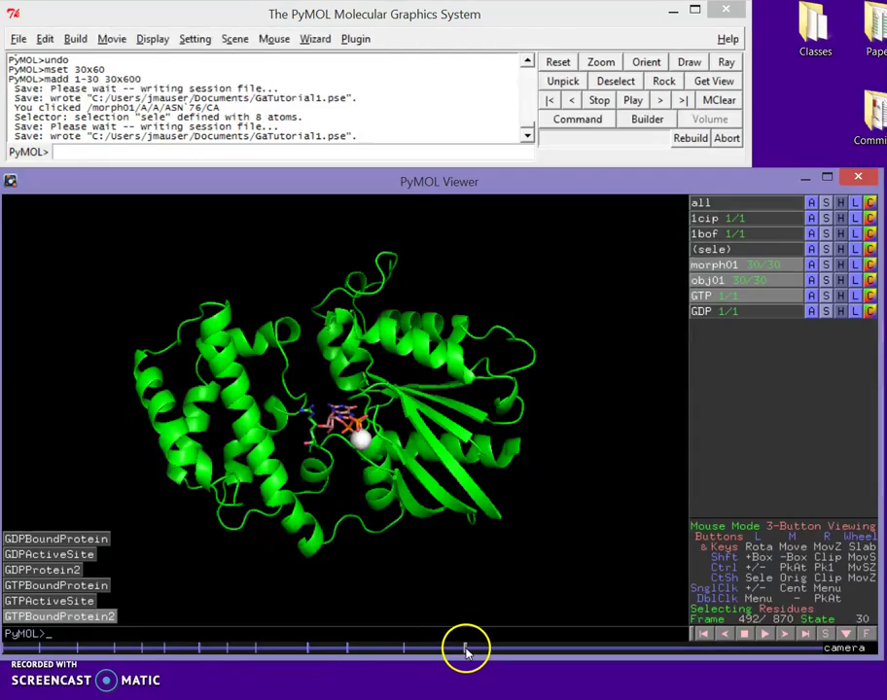
- Preview the zoom into the GTP active site, and play the movie from its first frame
{"action": "left_click_drag", "start_coordinate": [464, 649], "coordinate": [328, 649]}
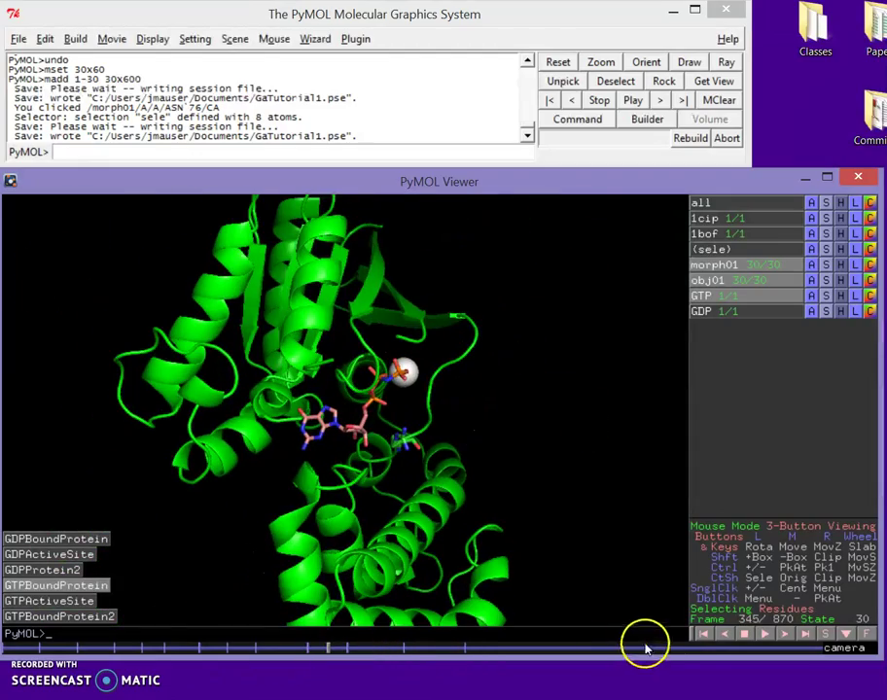
{"action": "left_click", "coordinate": [703, 633]}
{"action": "left_click", "coordinate": [764, 633]}
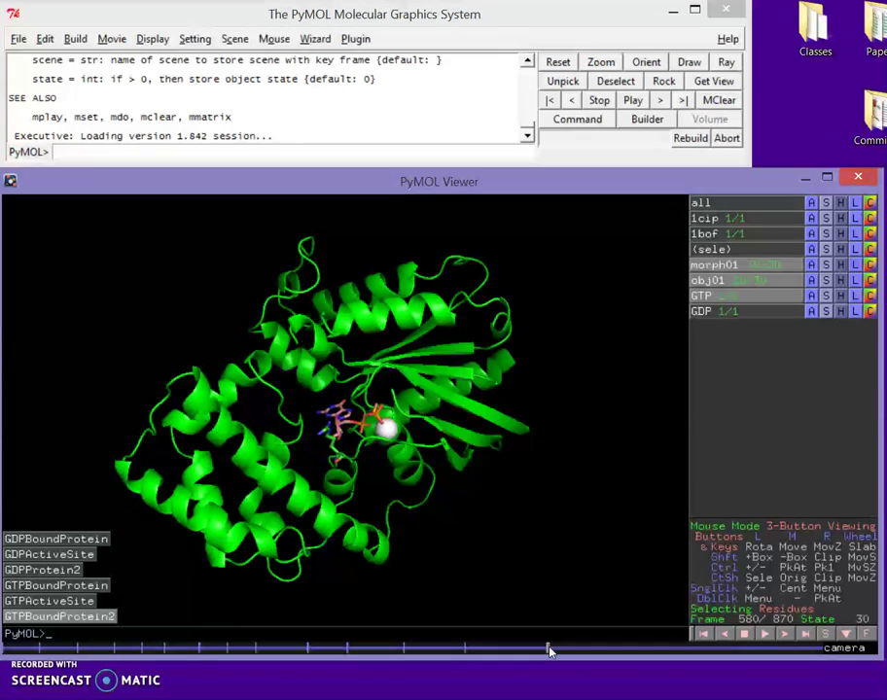
- Store the current camera view as a key frame at frame 580, without a scene
{"action": "left_click", "coordinate": [547, 652]}
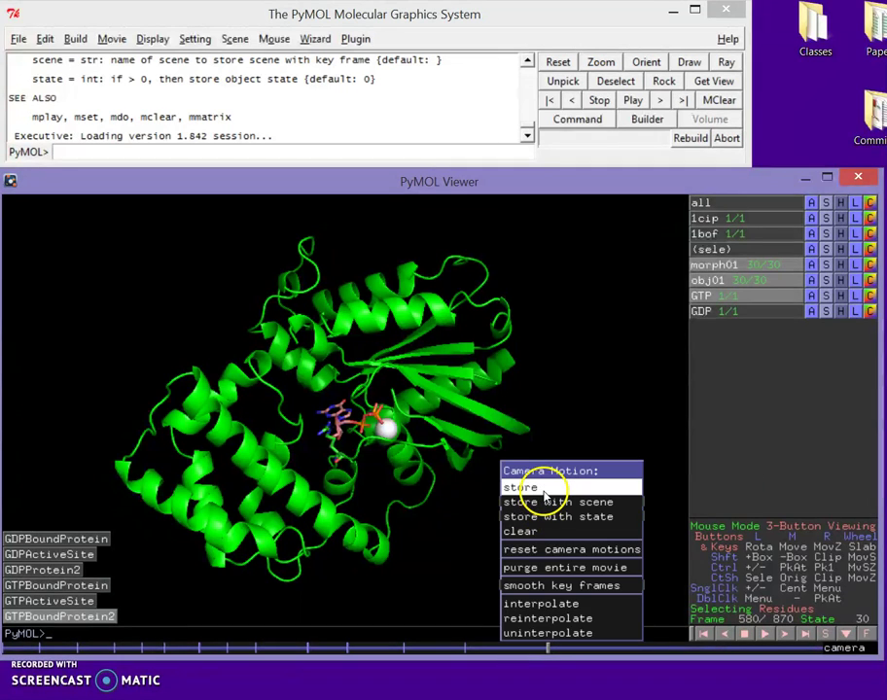
{"action": "left_click", "coordinate": [531, 485]}
{"action": "left_click_drag", "start_coordinate": [547, 435], "coordinate": [356, 423]}
- Rotate the protein at frame 636 and store that view as a camera key frame
{"action": "left_click_drag", "start_coordinate": [550, 653], "coordinate": [601, 649]}
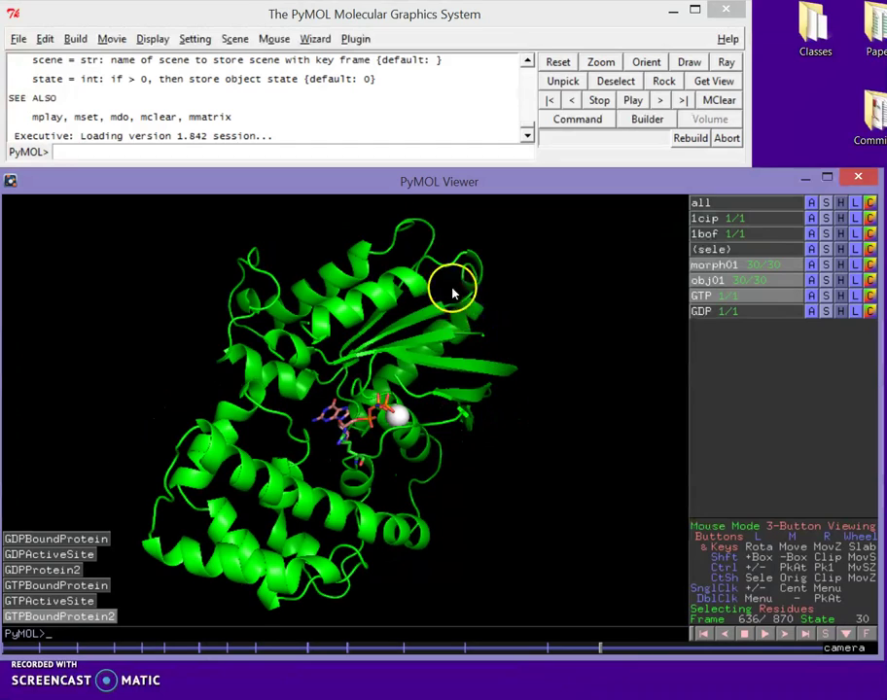
{"action": "left_click_drag", "start_coordinate": [467, 453], "coordinate": [289, 428]}
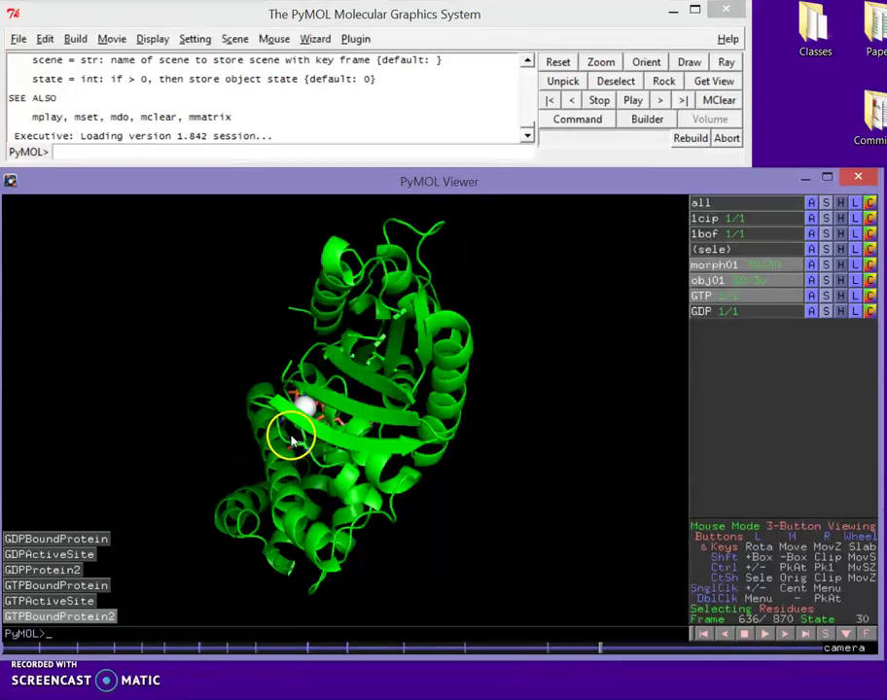
{"action": "right_click", "coordinate": [600, 649]}
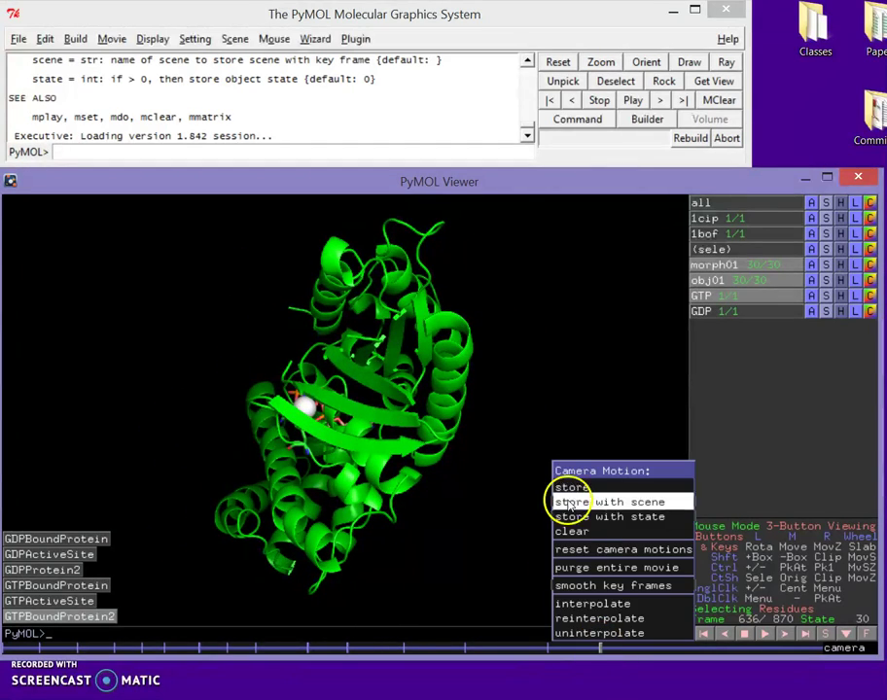
{"action": "left_click", "coordinate": [562, 493]}
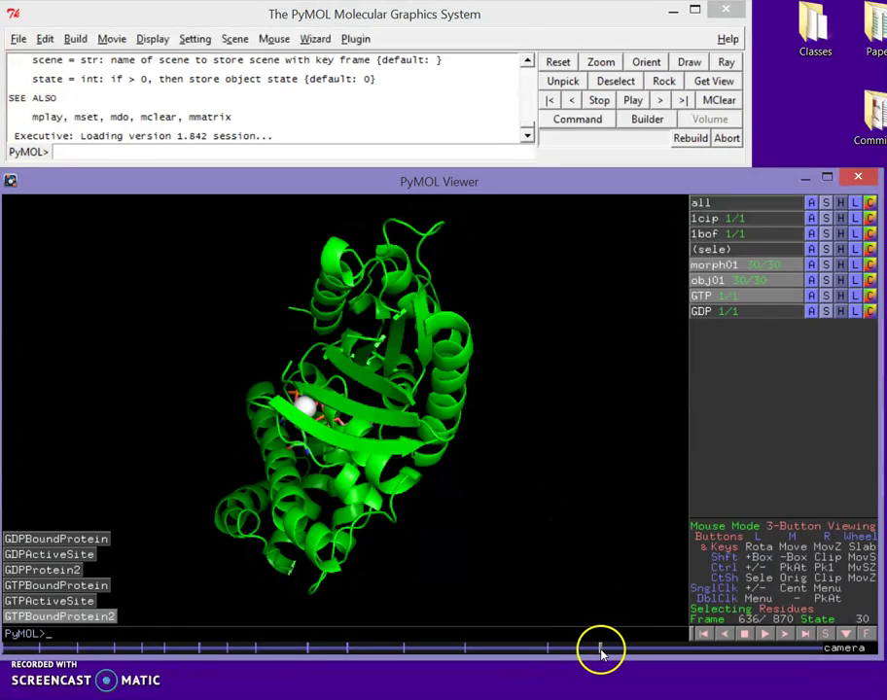
- Rotate the protein further at frame 683 and store that view as a camera key frame
{"action": "left_click_drag", "start_coordinate": [600, 649], "coordinate": [643, 646]}
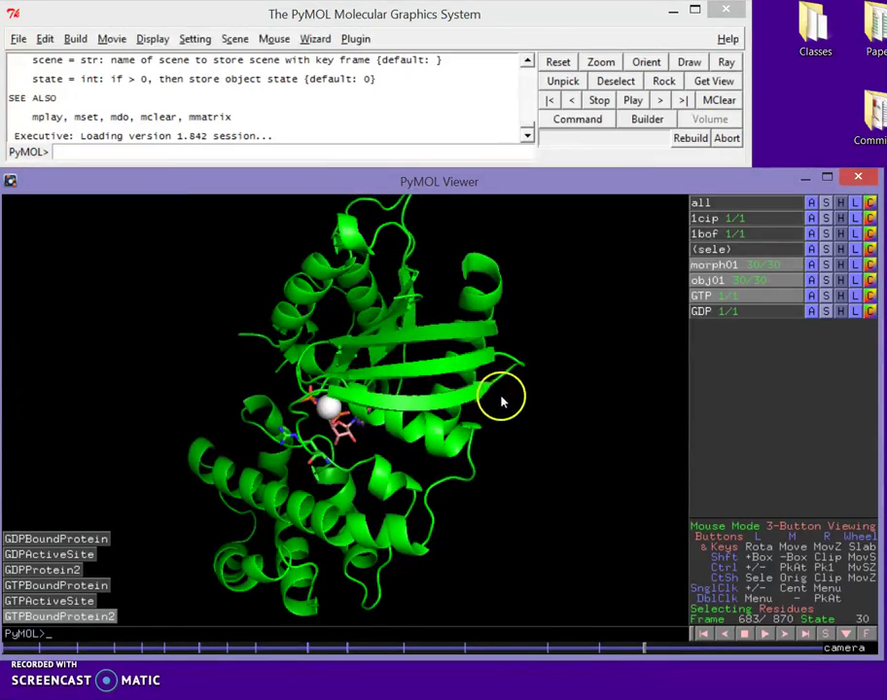
{"action": "left_click_drag", "start_coordinate": [501, 402], "coordinate": [224, 405]}
{"action": "right_click", "coordinate": [646, 650]}
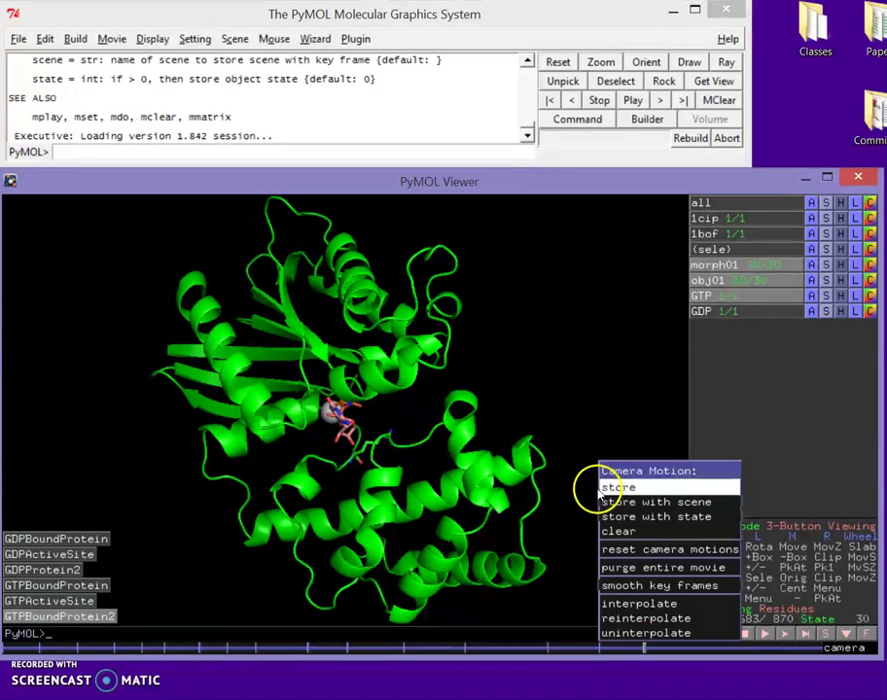
{"action": "left_click", "coordinate": [608, 483]}
- Copy the camera key frame at frame 580 to just before frame 733 so the rotation ends on the same view
{"action": "left_click_drag", "start_coordinate": [656, 650], "coordinate": [694, 673]}
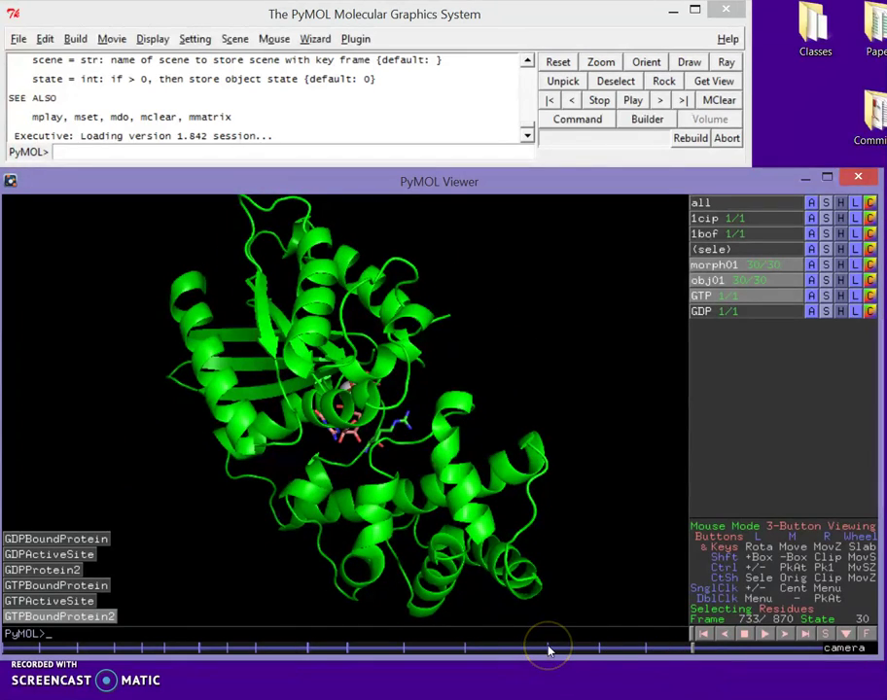
{"action": "left_click", "coordinate": [689, 645]}
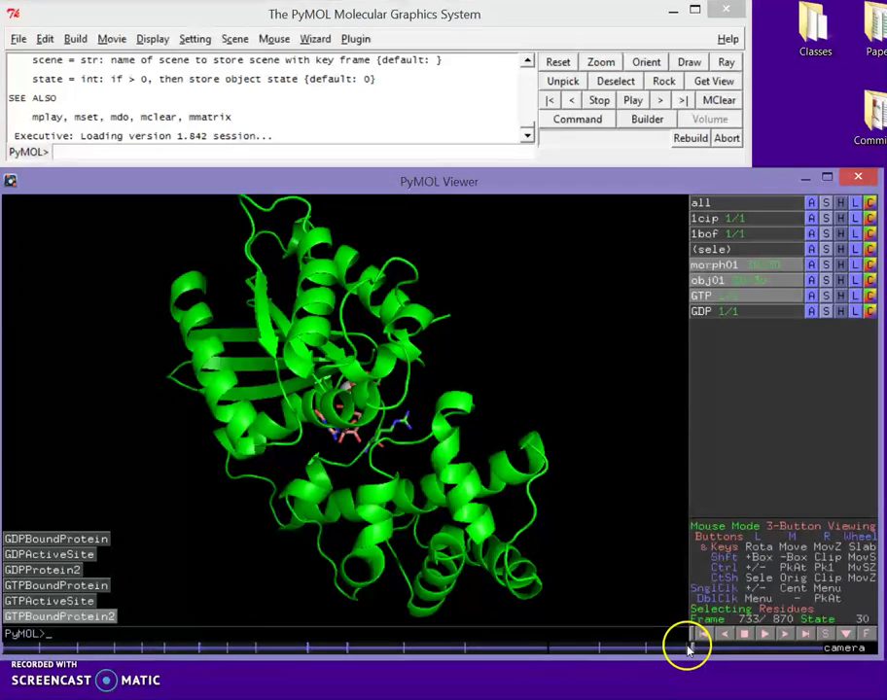
{"action": "mouse_move", "coordinate": [694, 654]}
{"action": "left_mouse_down"}
{"action": "mouse_move", "coordinate": [540, 652]}
{"action": "mouse_move", "coordinate": [638, 669]}
{"action": "mouse_move", "coordinate": [689, 669]}
{"action": "mouse_move", "coordinate": [692, 661]}
{"action": "left_mouse_up"}
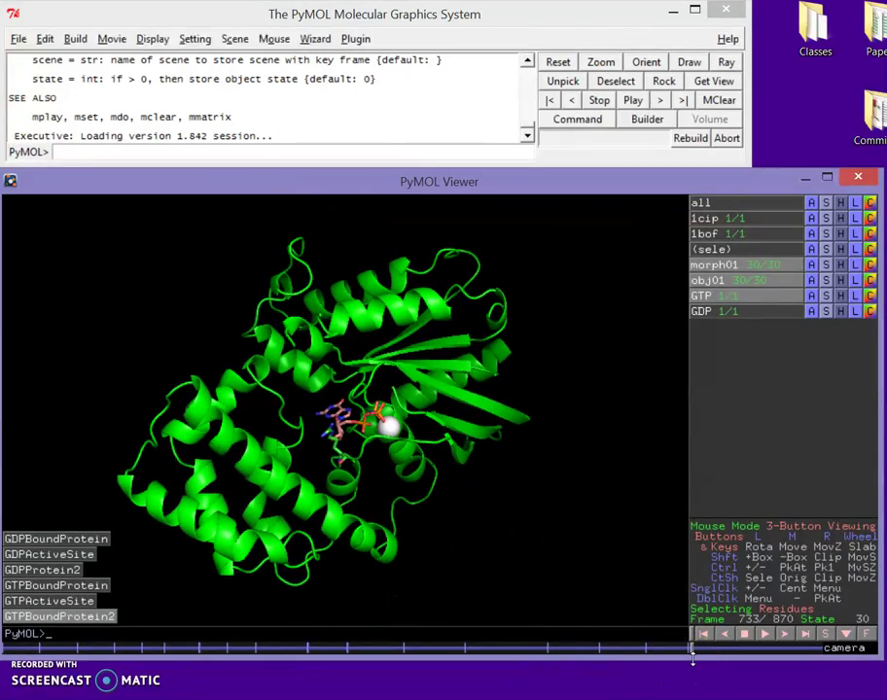
{"action": "left_click", "coordinate": [711, 657]}
{"action": "left_click_drag", "start_coordinate": [689, 653], "coordinate": [678, 648]}
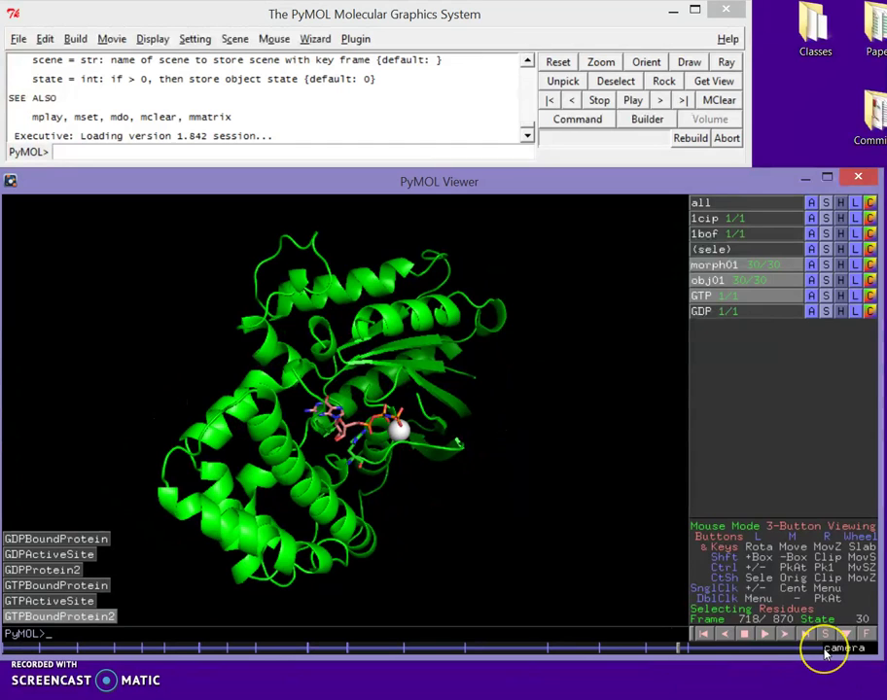
- Shorten the movie to 729 frames and save the session
{"action": "left_click_drag", "start_coordinate": [824, 654], "coordinate": [691, 657]}
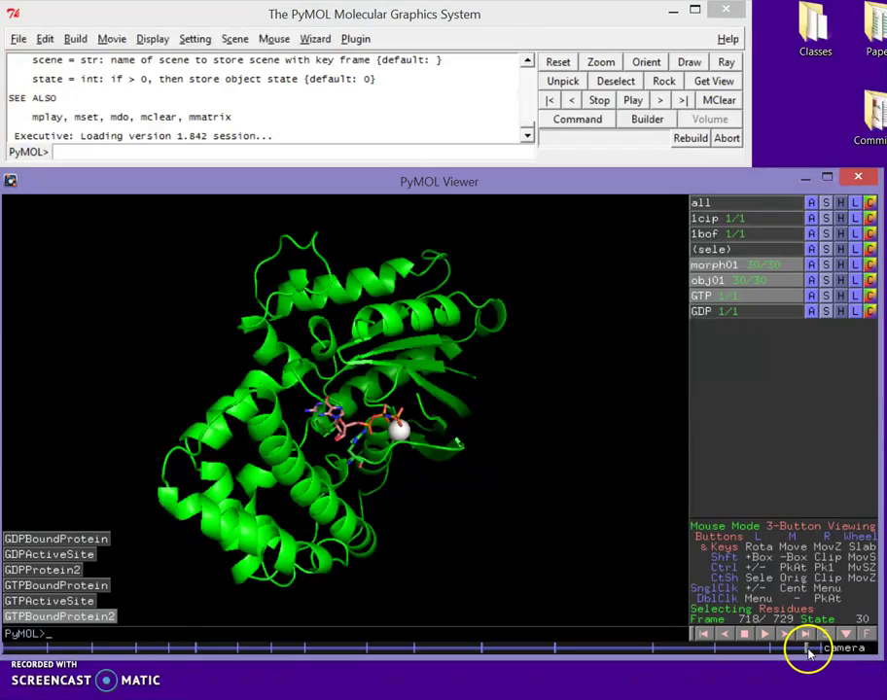
{"action": "left_click_drag", "start_coordinate": [807, 653], "coordinate": [290, 649]}
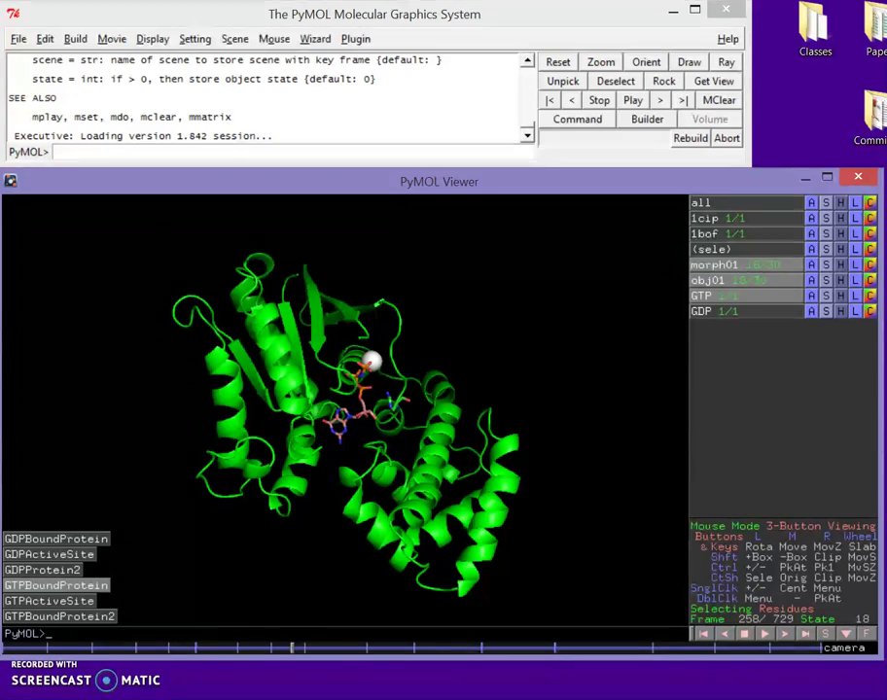
{"action": "key", "text": "ctrl+s"}
- Go to frame 254, just before the GDP-to-GTP switch, and set the mouse mode to 3-Button Motions
{"action": "left_click", "coordinate": [294, 654]}
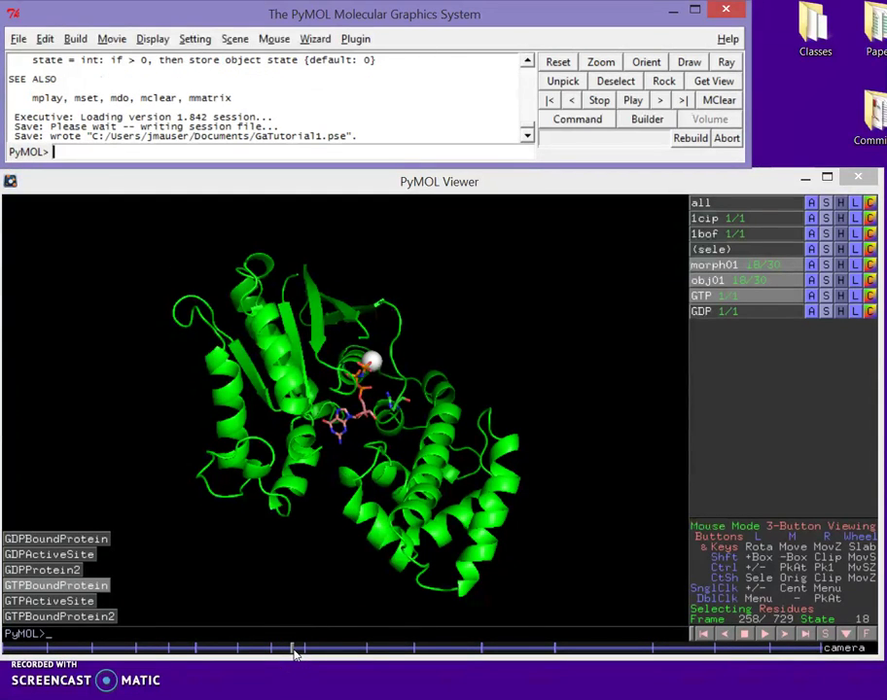
{"action": "left_click", "coordinate": [292, 655]}
{"action": "mouse_move", "coordinate": [293, 656]}
{"action": "left_mouse_down"}
{"action": "mouse_move", "coordinate": [267, 649]}
{"action": "mouse_move", "coordinate": [304, 654]}
{"action": "mouse_move", "coordinate": [272, 649]}
{"action": "mouse_move", "coordinate": [304, 654]}
{"action": "mouse_move", "coordinate": [272, 659]}
{"action": "mouse_move", "coordinate": [307, 653]}
{"action": "mouse_move", "coordinate": [288, 652]}
{"action": "left_mouse_up"}
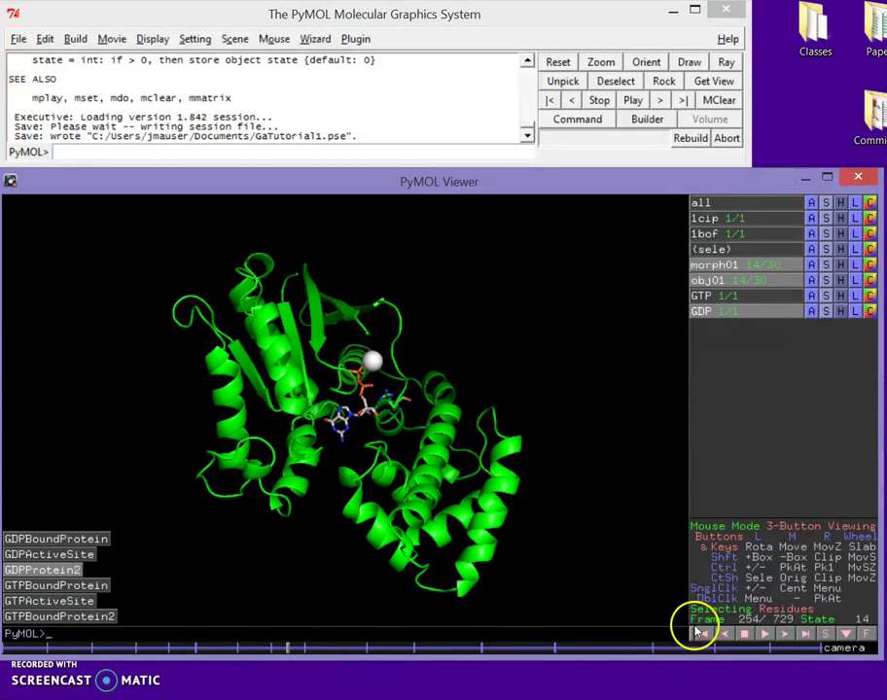
{"action": "left_click", "coordinate": [819, 532]}
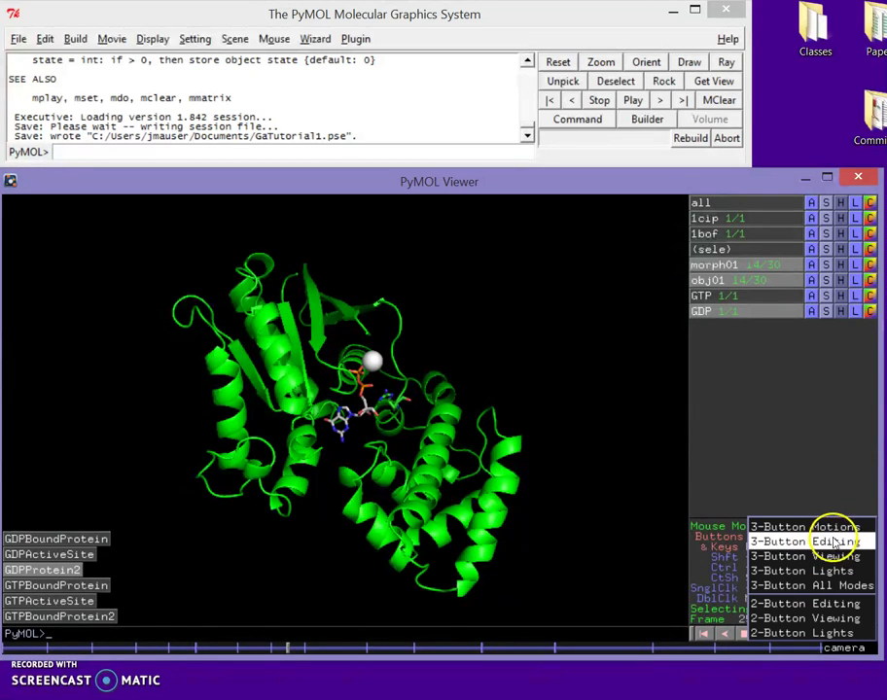
{"action": "left_click", "coordinate": [831, 531]}
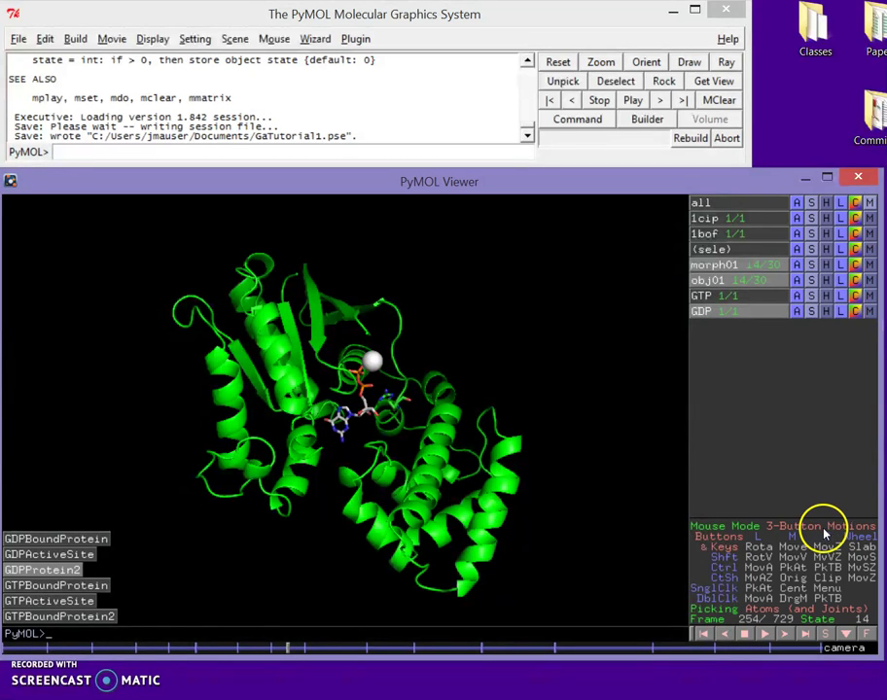
{"action": "left_click", "coordinate": [822, 530]}
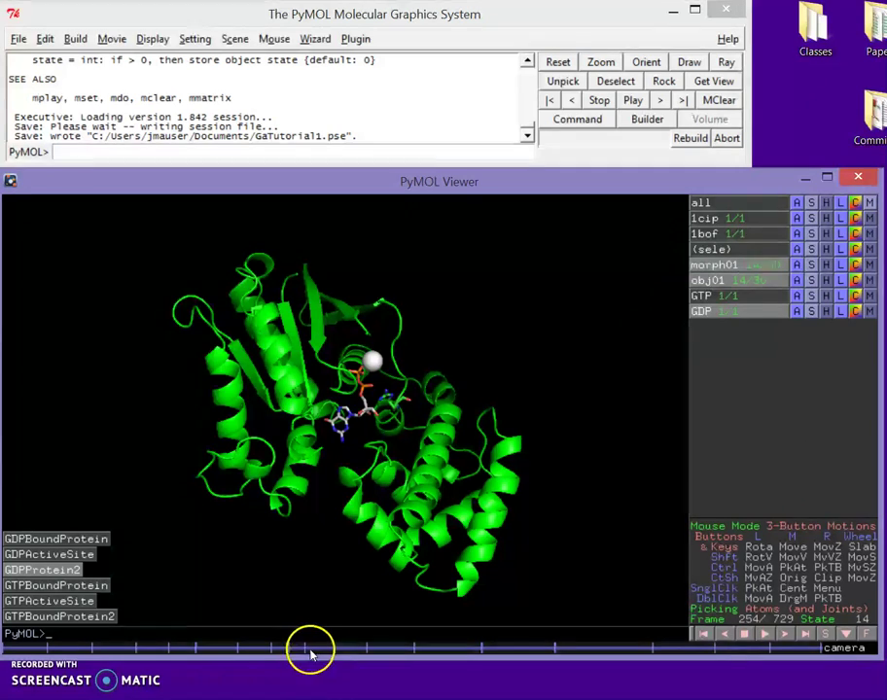
- Store an object motion key frame for GDP at frame 239
{"action": "left_click_drag", "start_coordinate": [289, 654], "coordinate": [272, 654]}
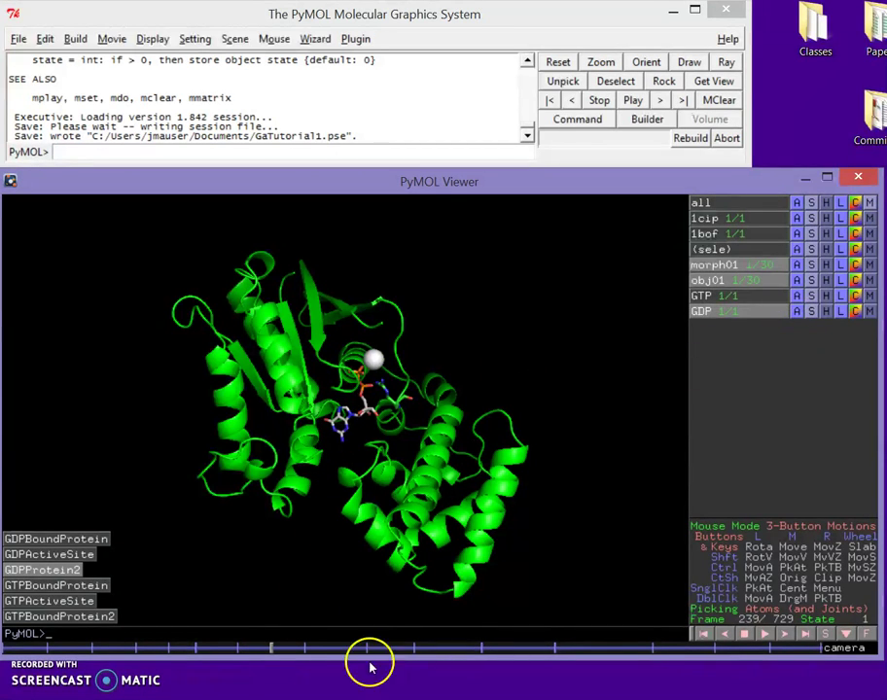
{"action": "left_click", "coordinate": [870, 311]}
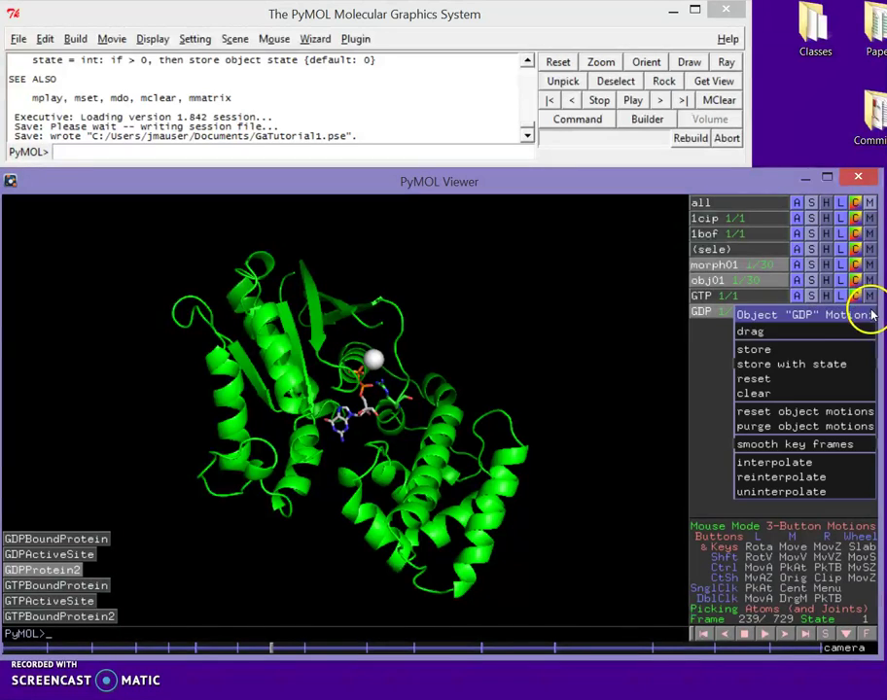
{"action": "left_click", "coordinate": [823, 354]}
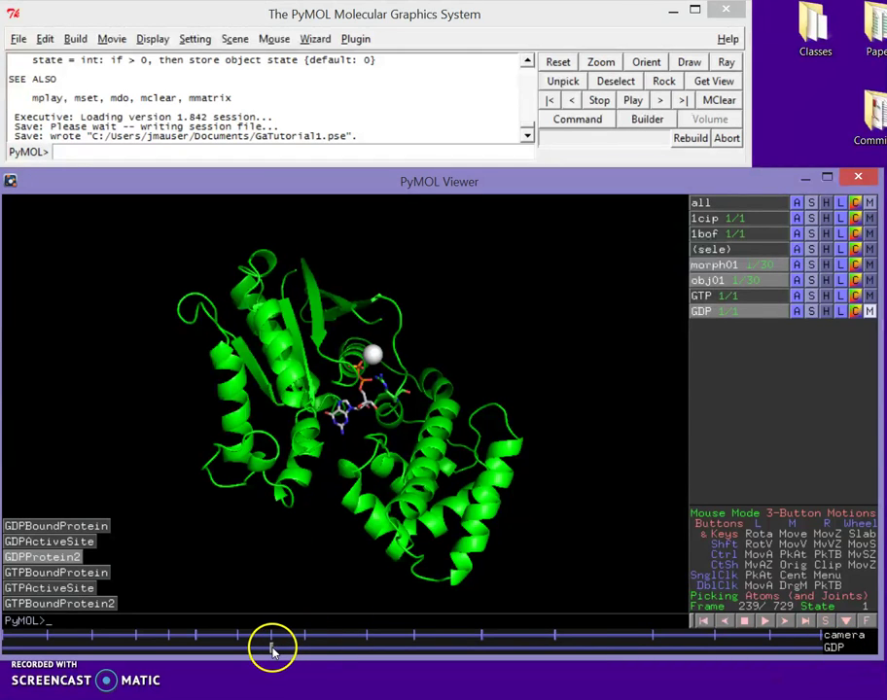
- Store an object motion key frame for GTP at frame 269
{"action": "left_click_drag", "start_coordinate": [273, 649], "coordinate": [304, 650]}
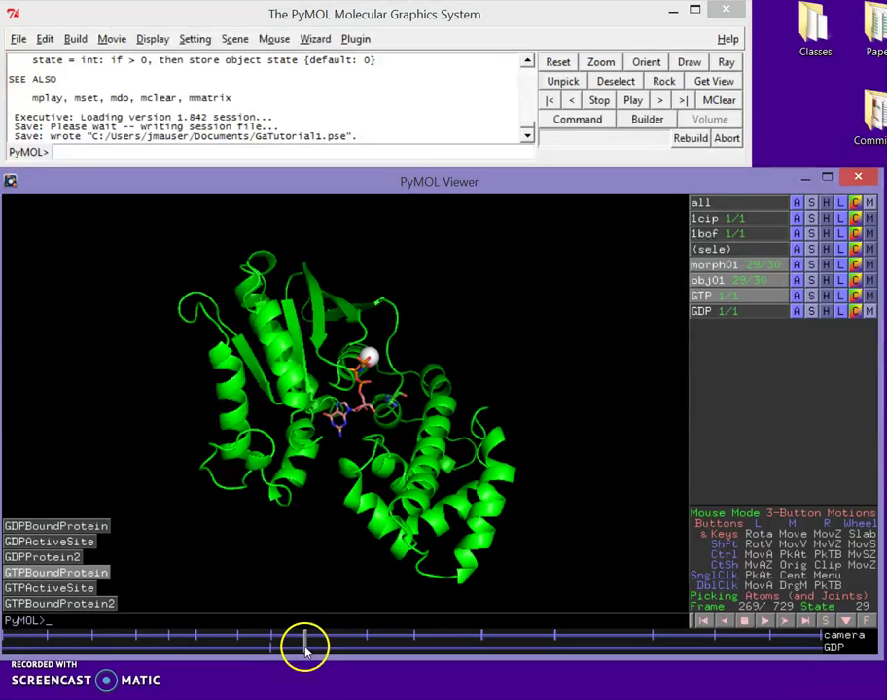
{"action": "left_click", "coordinate": [870, 295]}
{"action": "left_click", "coordinate": [812, 340]}
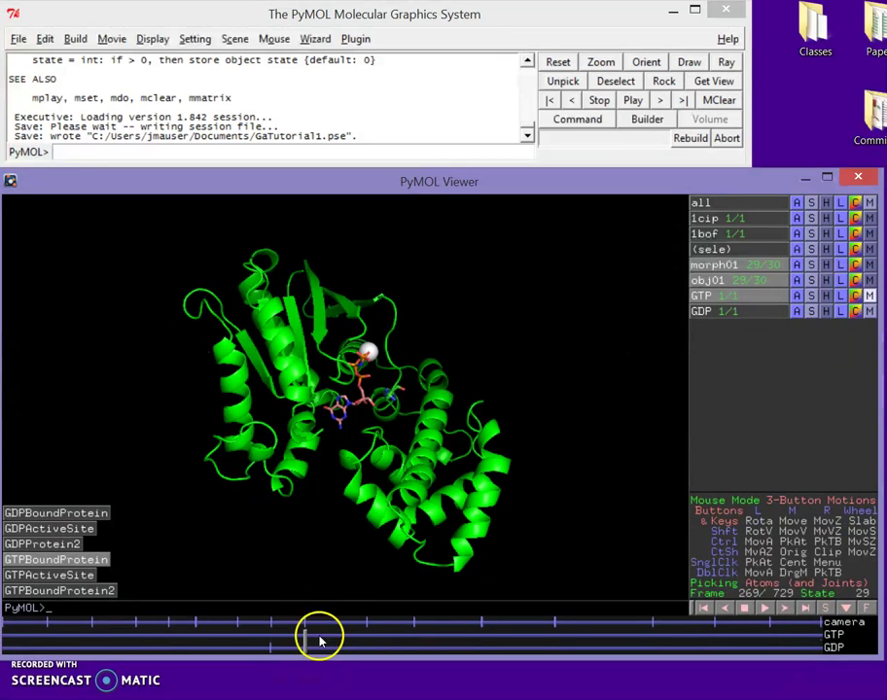
- Adjust the GTP object key frame's timeline position so that it lines up with the camera key frame near frame 270
{"action": "mouse_move", "coordinate": [312, 649]}
{"action": "left_mouse_down"}
{"action": "mouse_move", "coordinate": [263, 648]}
{"action": "mouse_move", "coordinate": [311, 649]}
{"action": "mouse_move", "coordinate": [302, 650]}
{"action": "mouse_move", "coordinate": [301, 637]}
{"action": "left_mouse_up"}
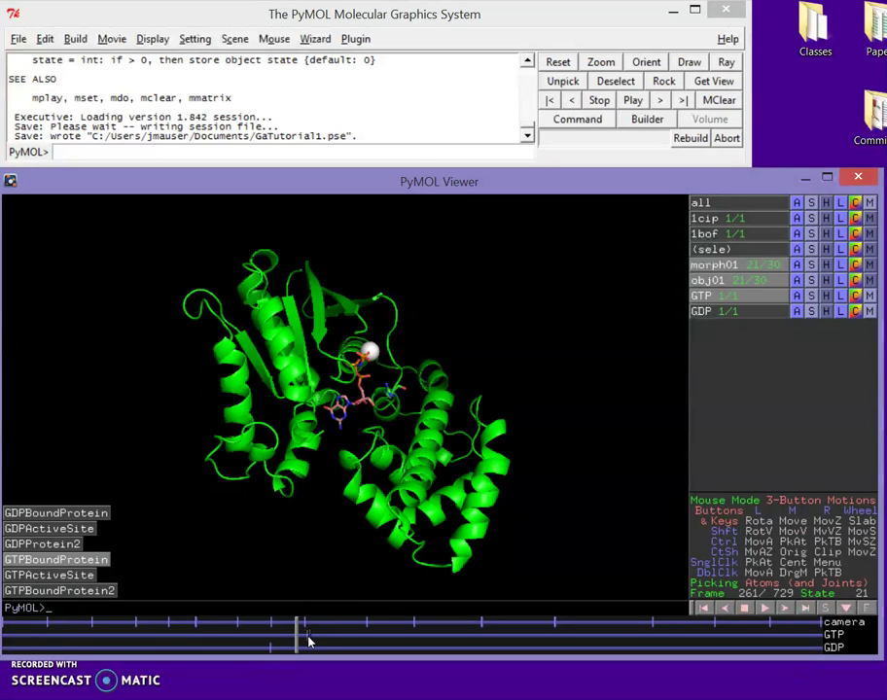
{"action": "left_click", "coordinate": [307, 640]}
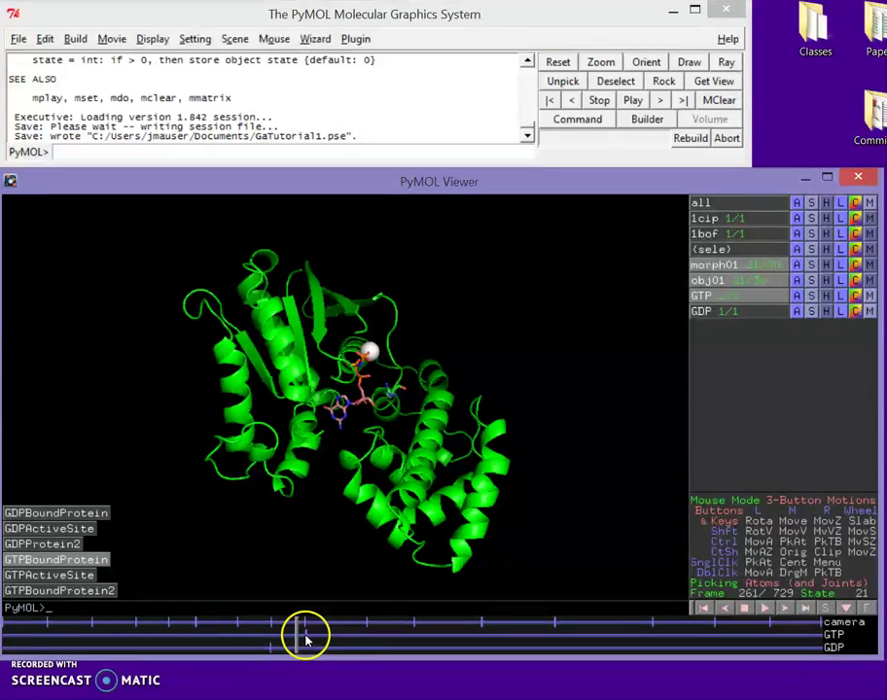
{"action": "mouse_move", "coordinate": [308, 640]}
{"action": "left_mouse_down"}
{"action": "mouse_move", "coordinate": [274, 637]}
{"action": "mouse_move", "coordinate": [311, 633]}
{"action": "mouse_move", "coordinate": [270, 639]}
{"action": "mouse_move", "coordinate": [306, 639]}
{"action": "left_mouse_up"}
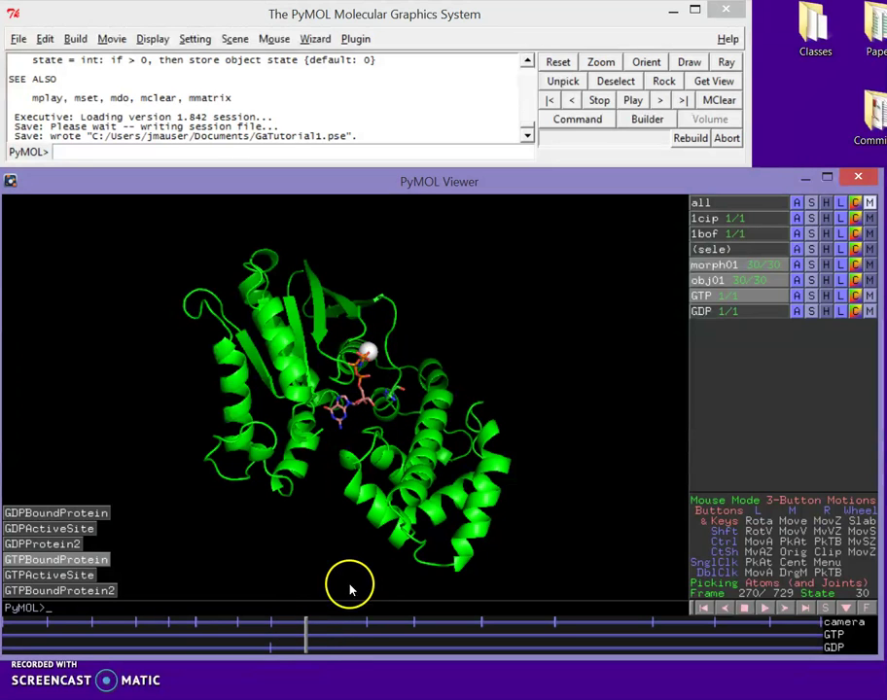
- At frame 253, move the GDP object out of view toward the upper right and store its object motion key frame
{"action": "left_click_drag", "start_coordinate": [306, 647], "coordinate": [286, 657]}
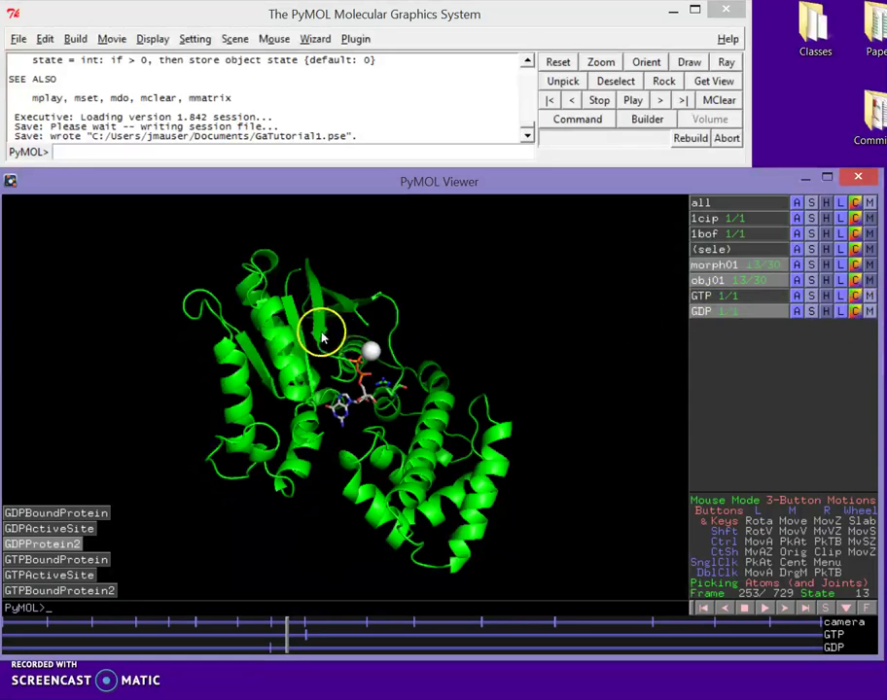
{"action": "left_click", "coordinate": [867, 311]}
{"action": "left_click", "coordinate": [862, 331]}
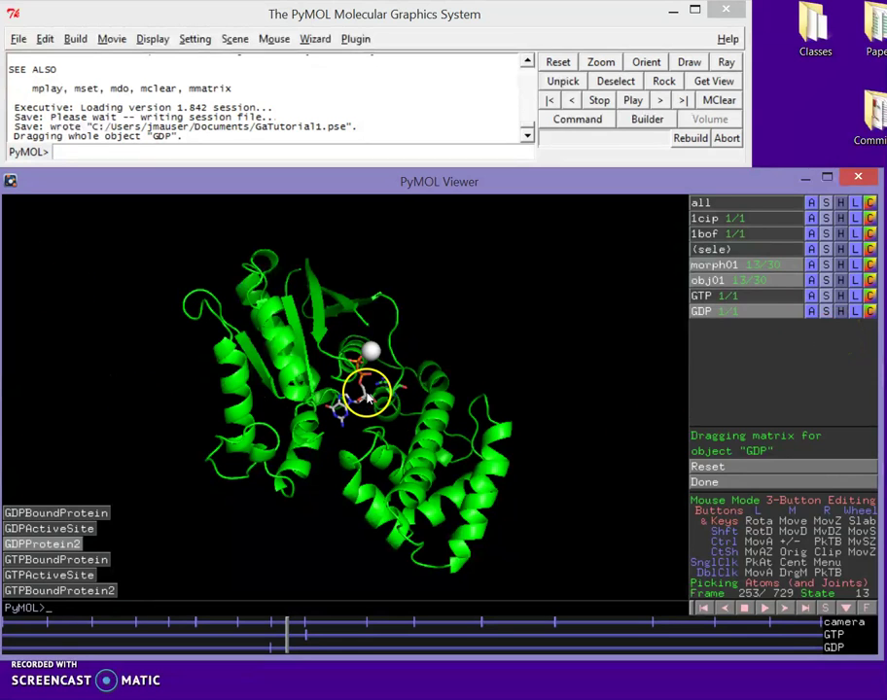
{"action": "left_click_drag", "start_coordinate": [359, 387], "coordinate": [381, 403]}
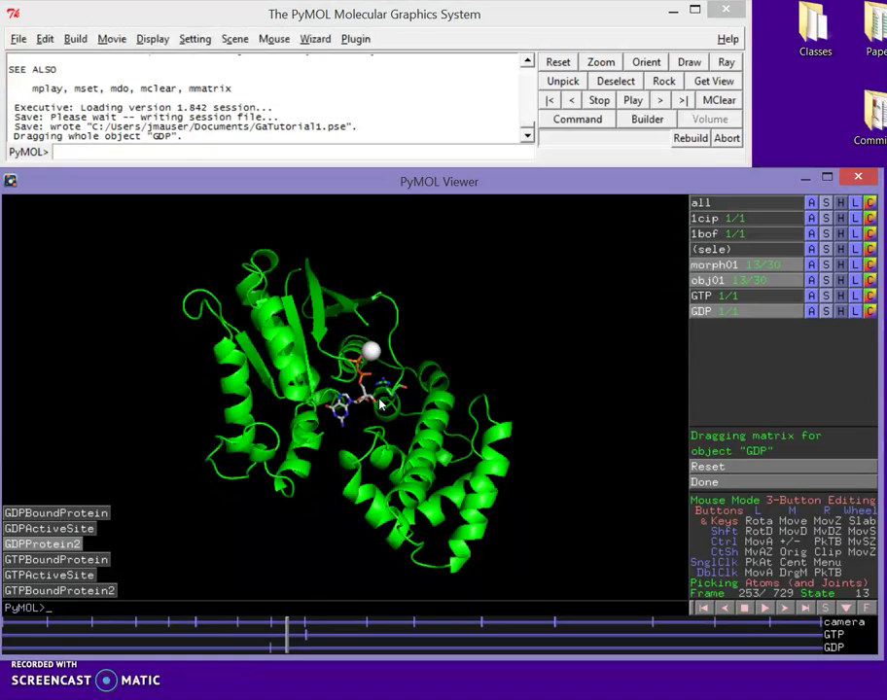
{"action": "left_click_drag", "start_coordinate": [380, 403], "coordinate": [358, 384]}
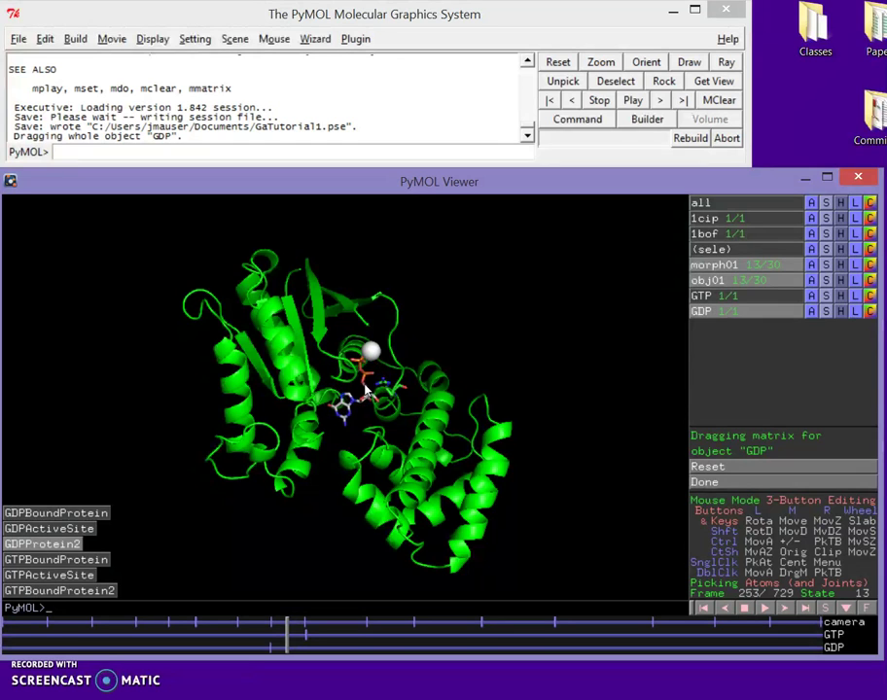
{"action": "middle_click_drag", "start_coordinate": [366, 389], "coordinate": [794, 174]}
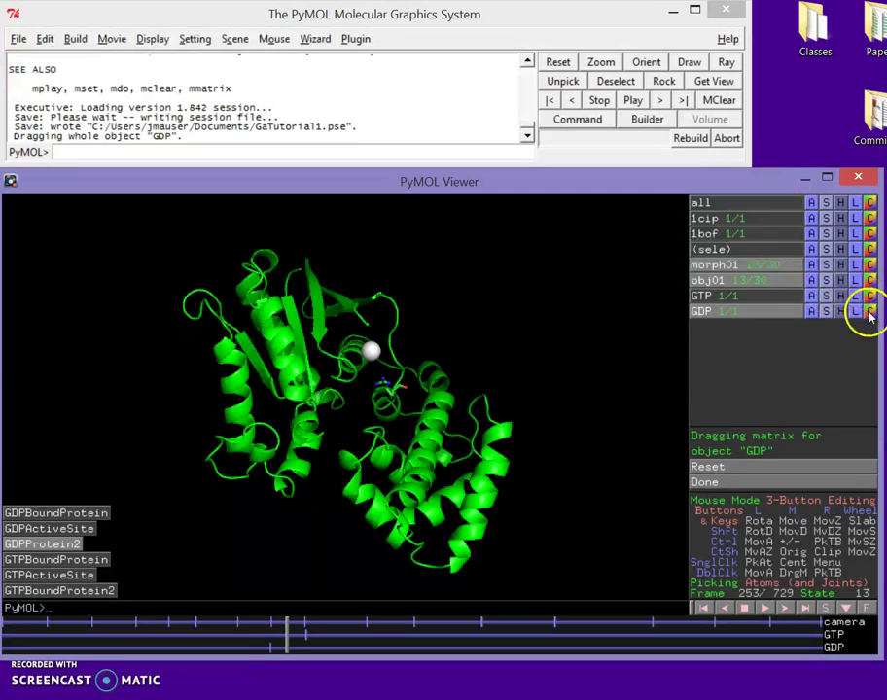
{"action": "left_click", "coordinate": [724, 483]}
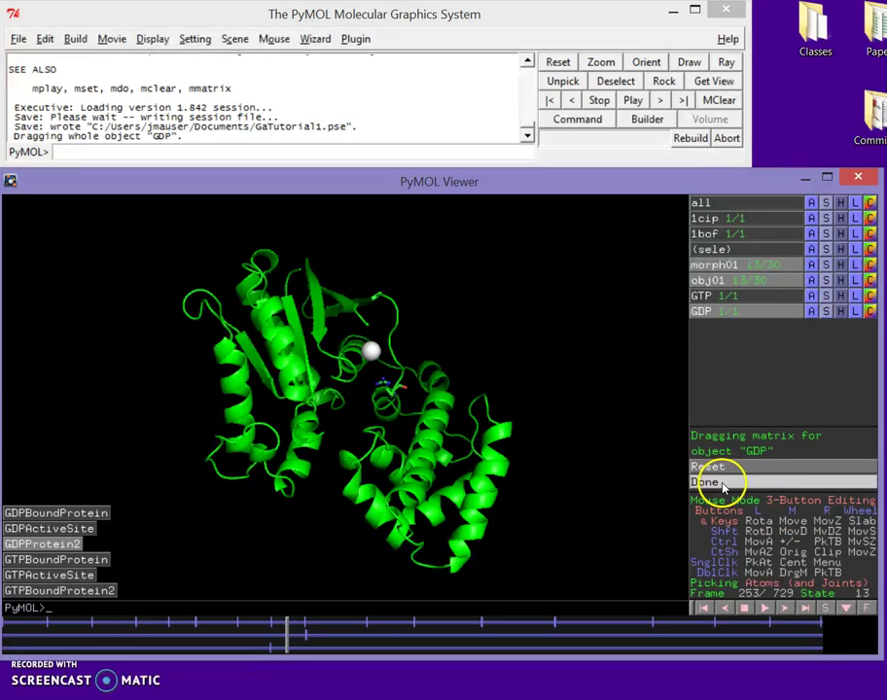
{"action": "left_click", "coordinate": [868, 311]}
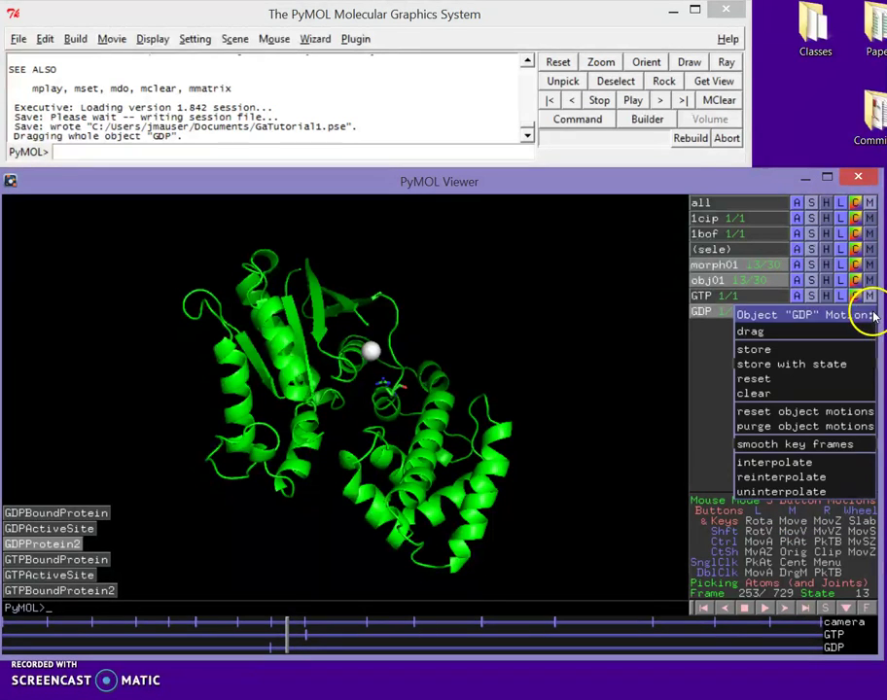
{"action": "left_click", "coordinate": [829, 350]}
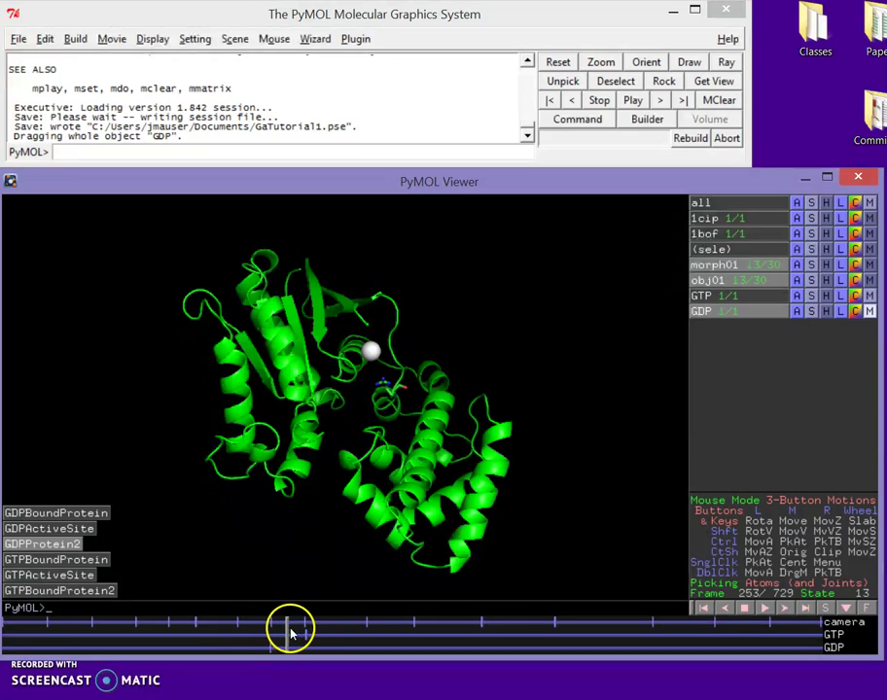
- At frame 255, move the GTP object out of view toward the upper left and store its object motion key frame
{"action": "mouse_move", "coordinate": [287, 634]}
{"action": "left_mouse_down"}
{"action": "mouse_move", "coordinate": [210, 635]}
{"action": "mouse_move", "coordinate": [311, 633]}
{"action": "mouse_move", "coordinate": [263, 642]}
{"action": "mouse_move", "coordinate": [286, 640]}
{"action": "mouse_move", "coordinate": [289, 652]}
{"action": "left_mouse_up"}
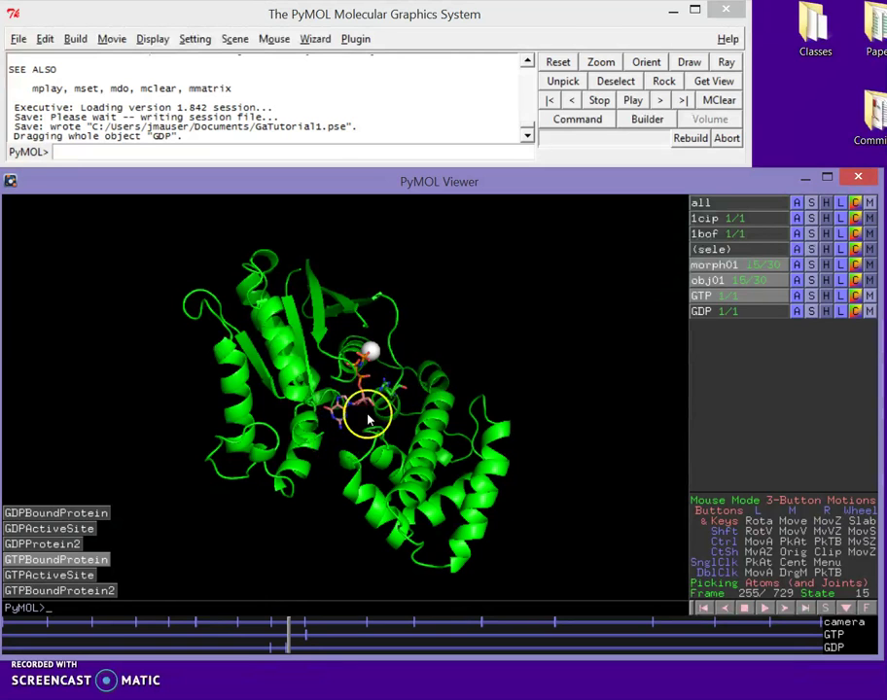
{"action": "left_click", "coordinate": [868, 296]}
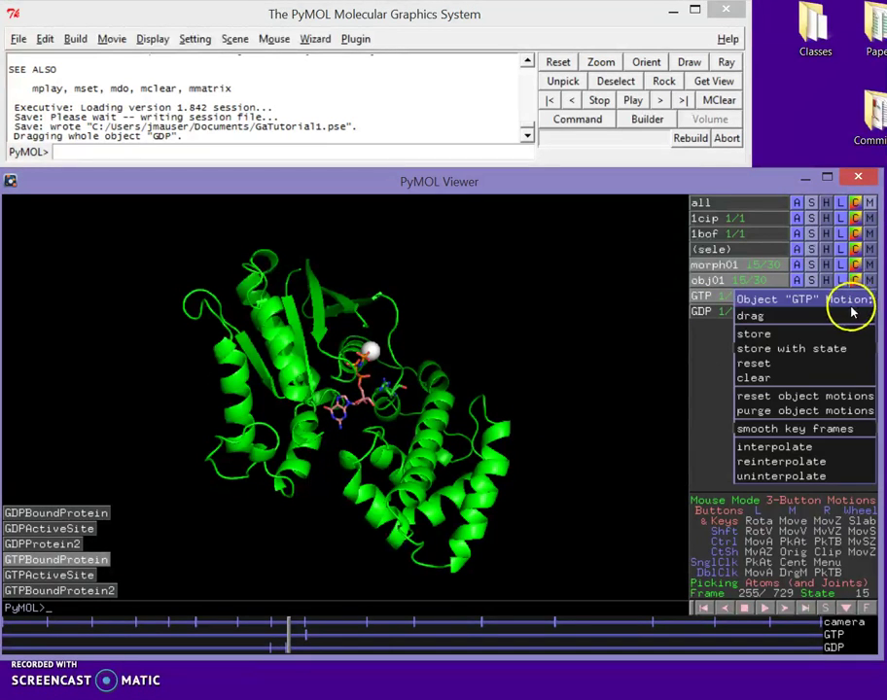
{"action": "left_click", "coordinate": [836, 315]}
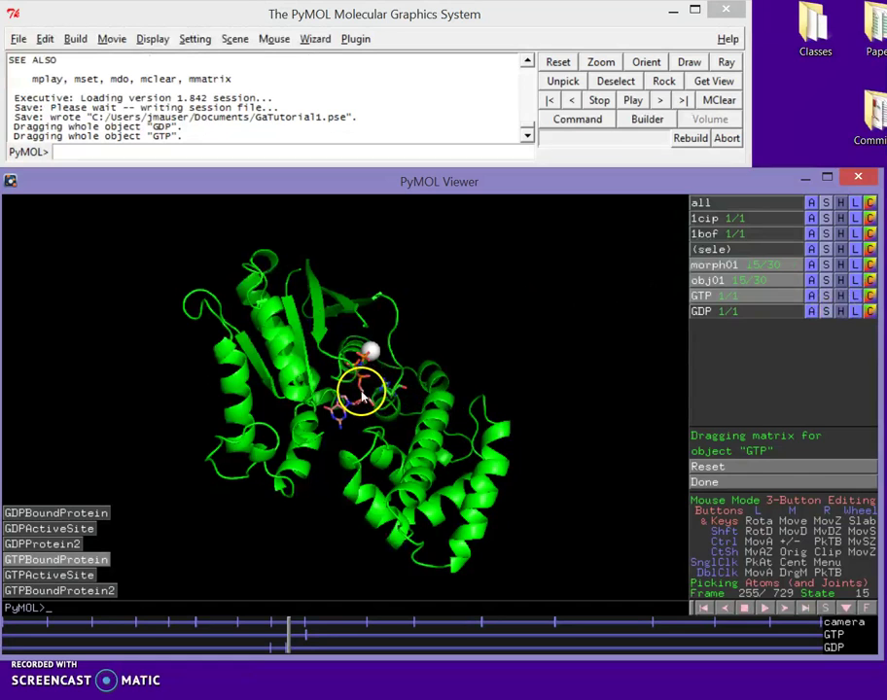
{"action": "middle_click_drag", "start_coordinate": [363, 392], "coordinate": [47, 173]}
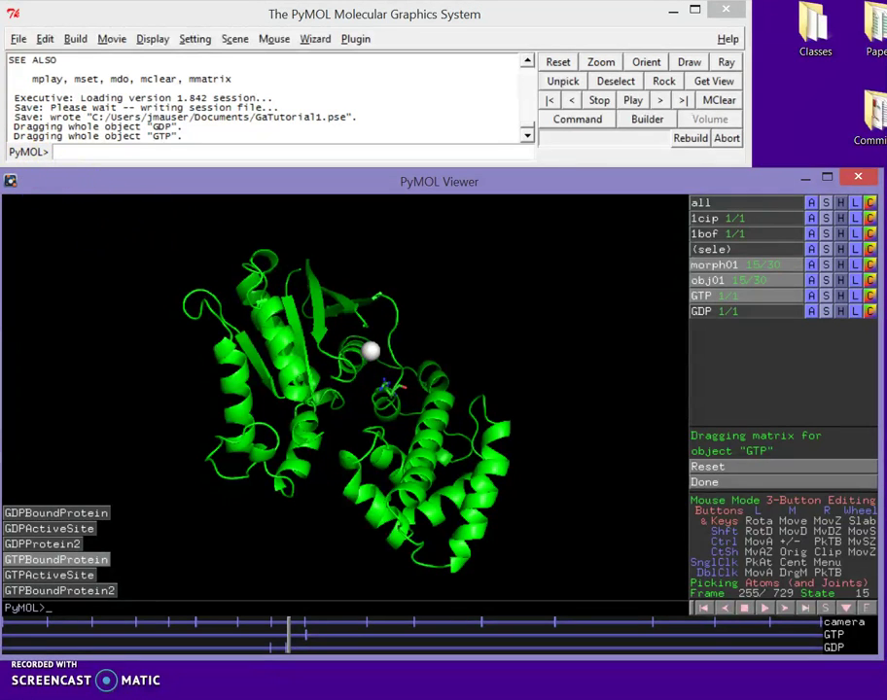
{"action": "left_click", "coordinate": [738, 481]}
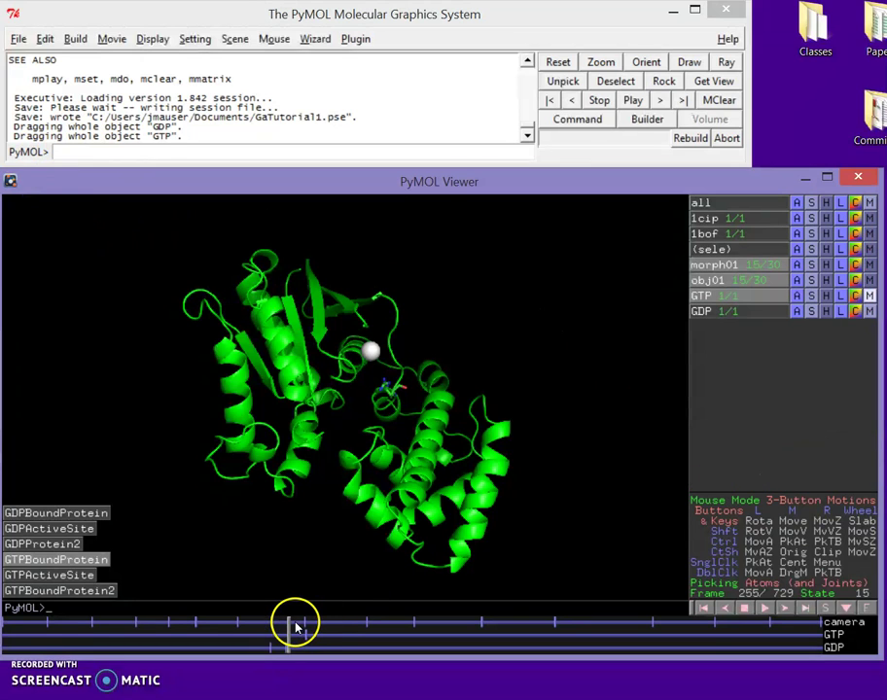
- Rewind the movie and play it from the first frame to check the GDP and GTP motions
{"action": "mouse_move", "coordinate": [294, 627]}
{"action": "left_mouse_down"}
{"action": "mouse_move", "coordinate": [195, 627]}
{"action": "mouse_move", "coordinate": [283, 633]}
{"action": "mouse_move", "coordinate": [231, 637]}
{"action": "mouse_move", "coordinate": [256, 638]}
{"action": "mouse_move", "coordinate": [247, 639]}
{"action": "mouse_move", "coordinate": [413, 639]}
{"action": "mouse_move", "coordinate": [360, 646]}
{"action": "mouse_move", "coordinate": [367, 651]}
{"action": "mouse_move", "coordinate": [418, 640]}
{"action": "mouse_move", "coordinate": [487, 643]}
{"action": "mouse_move", "coordinate": [317, 659]}
{"action": "mouse_move", "coordinate": [323, 651]}
{"action": "mouse_move", "coordinate": [307, 642]}
{"action": "left_mouse_up"}
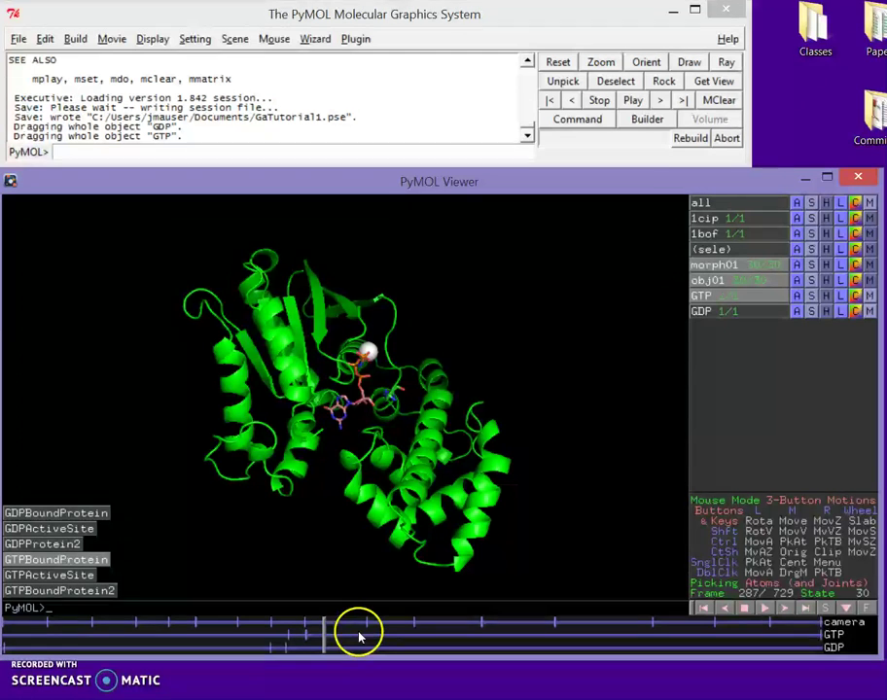
{"action": "left_click", "coordinate": [321, 633]}
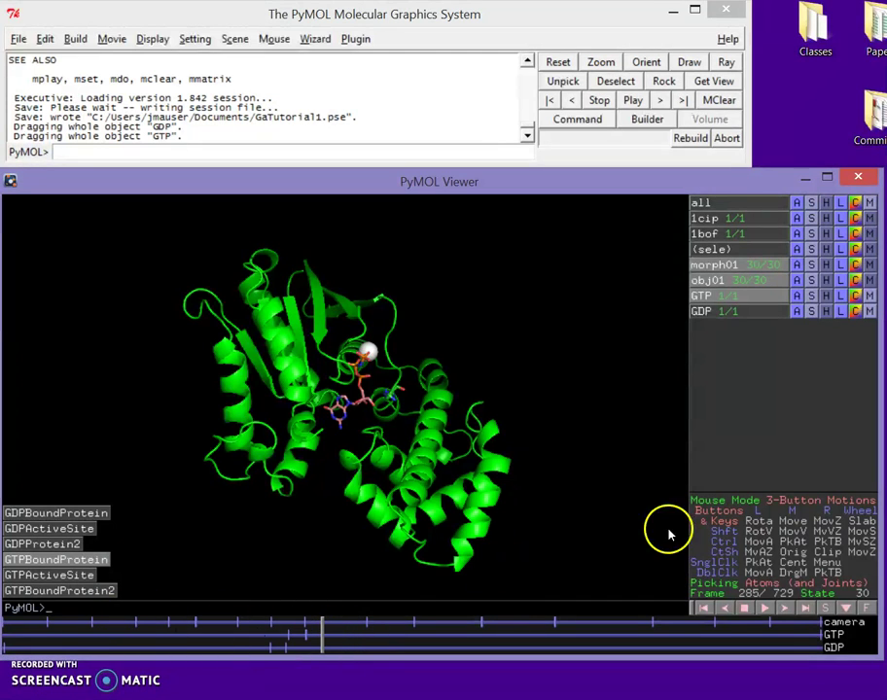
{"action": "left_click", "coordinate": [704, 608]}
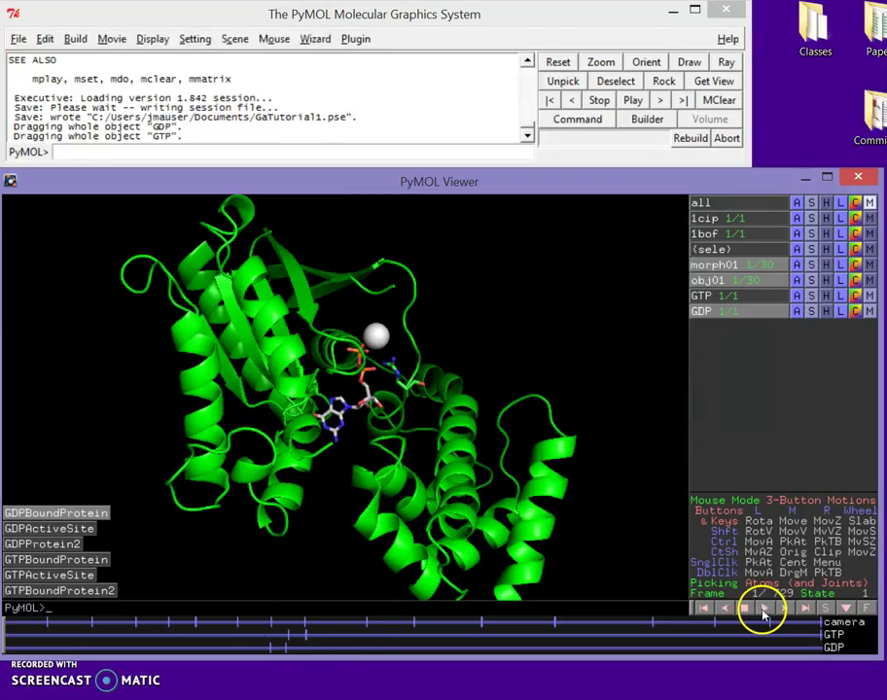
{"action": "left_click", "coordinate": [764, 610]}
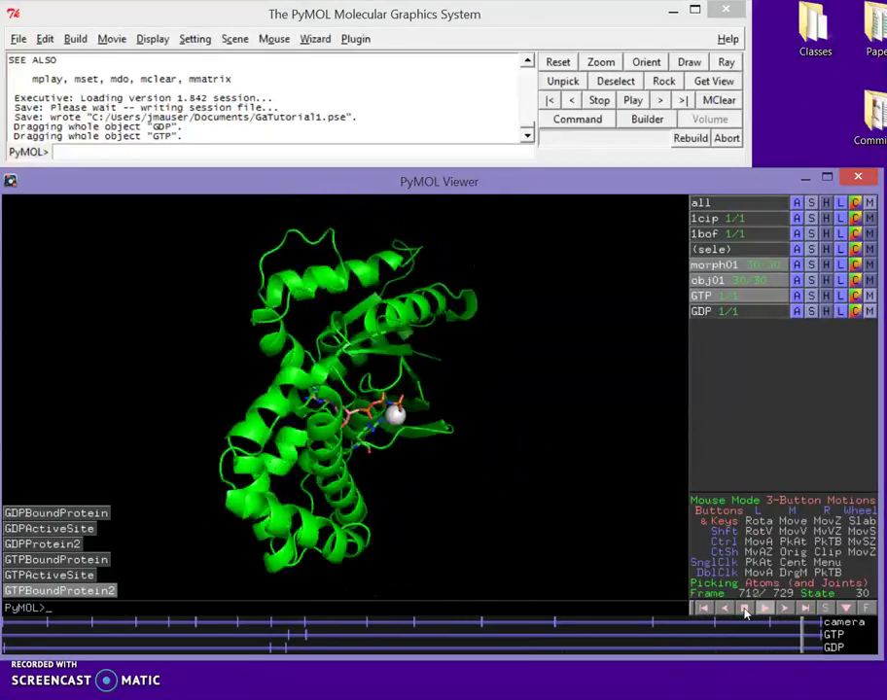
{"action": "left_click", "coordinate": [744, 607]}
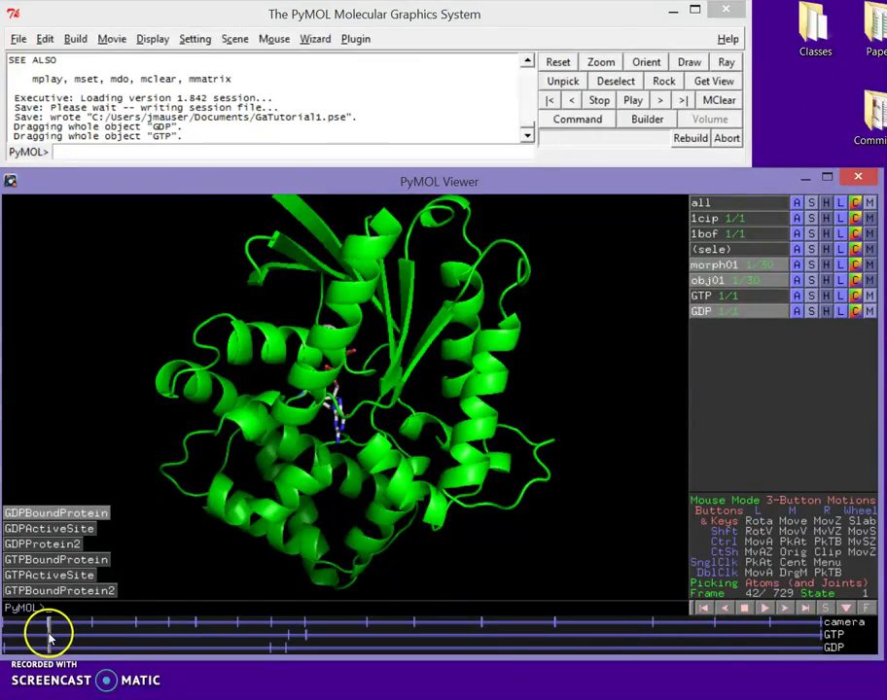
- Scrub through the movie's key frames and save the session under its current file name
{"action": "left_click_drag", "start_coordinate": [39, 629], "coordinate": [661, 690]}
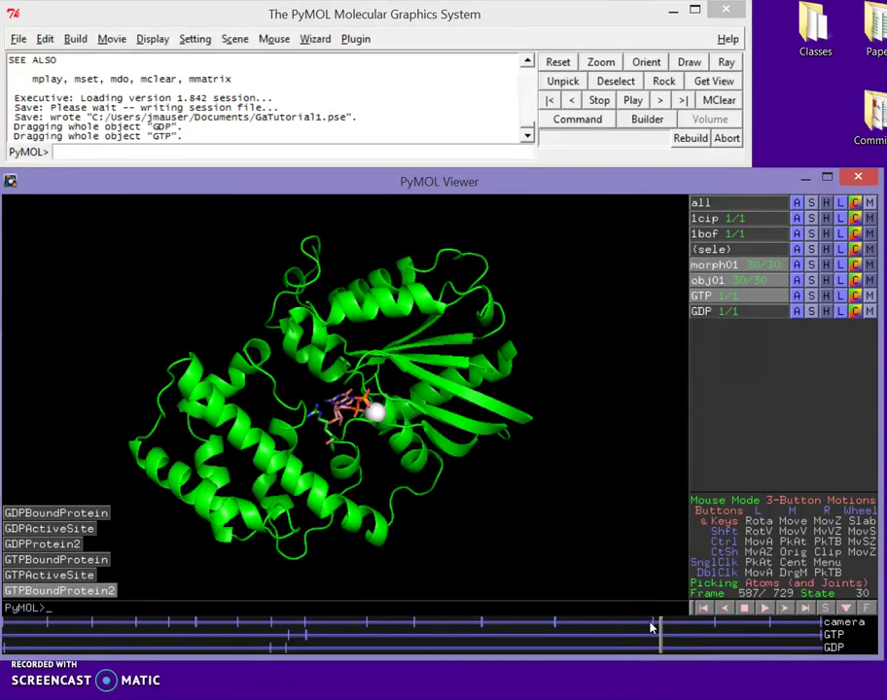
{"action": "mouse_move", "coordinate": [651, 623]}
{"action": "left_mouse_down"}
{"action": "mouse_move", "coordinate": [595, 630]}
{"action": "mouse_move", "coordinate": [662, 642]}
{"action": "mouse_move", "coordinate": [325, 637]}
{"action": "left_mouse_up"}
{"action": "left_click", "coordinate": [19, 39]}
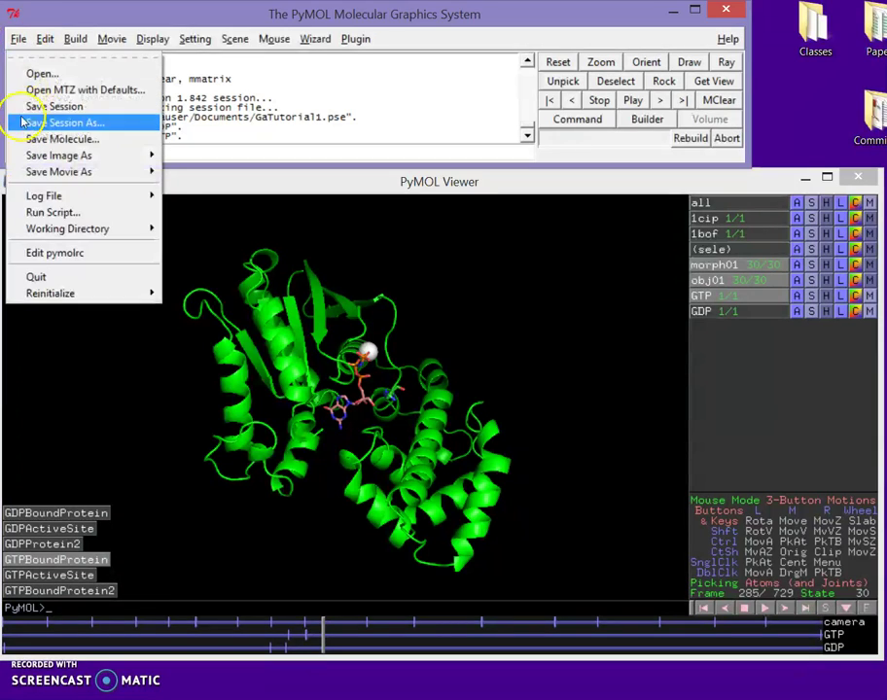
{"action": "left_click", "coordinate": [56, 107]}
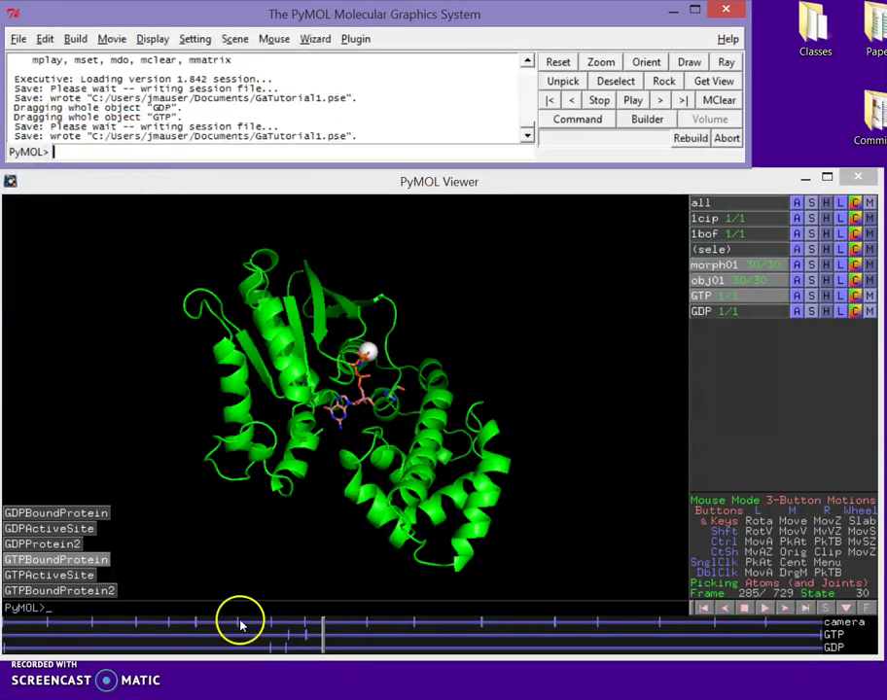
- Inspect the GTP active site at frame 419 and replay the movie from the beginning
{"action": "mouse_move", "coordinate": [323, 637]}
{"action": "left_mouse_down"}
{"action": "mouse_move", "coordinate": [234, 636]}
{"action": "mouse_move", "coordinate": [336, 645]}
{"action": "mouse_move", "coordinate": [254, 650]}
{"action": "mouse_move", "coordinate": [308, 660]}
{"action": "mouse_move", "coordinate": [214, 653]}
{"action": "mouse_move", "coordinate": [327, 658]}
{"action": "mouse_move", "coordinate": [346, 668]}
{"action": "mouse_move", "coordinate": [432, 652]}
{"action": "mouse_move", "coordinate": [472, 658]}
{"action": "left_mouse_up"}
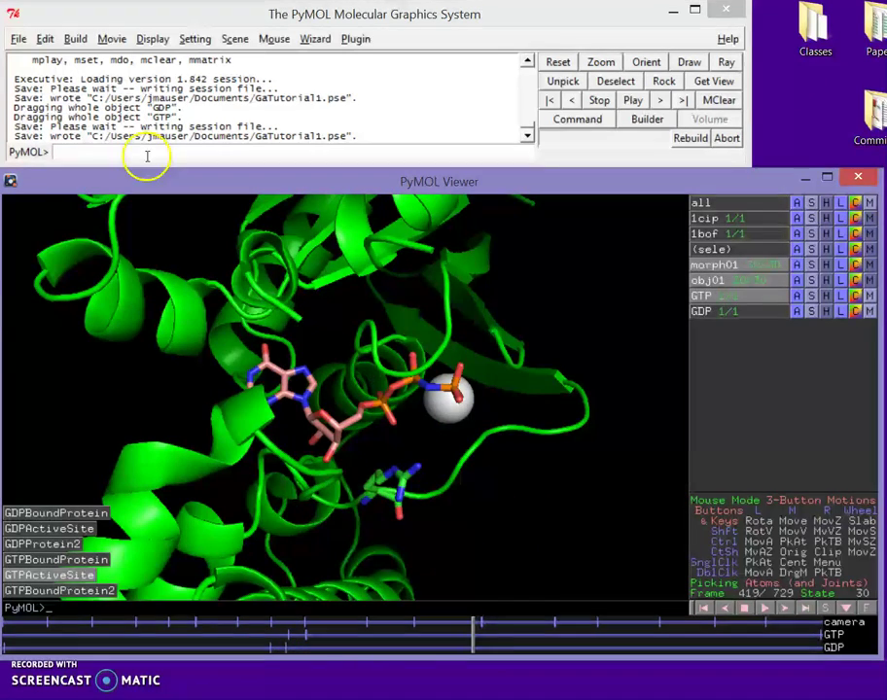
{"action": "left_click", "coordinate": [706, 607]}
{"action": "left_click", "coordinate": [765, 609]}
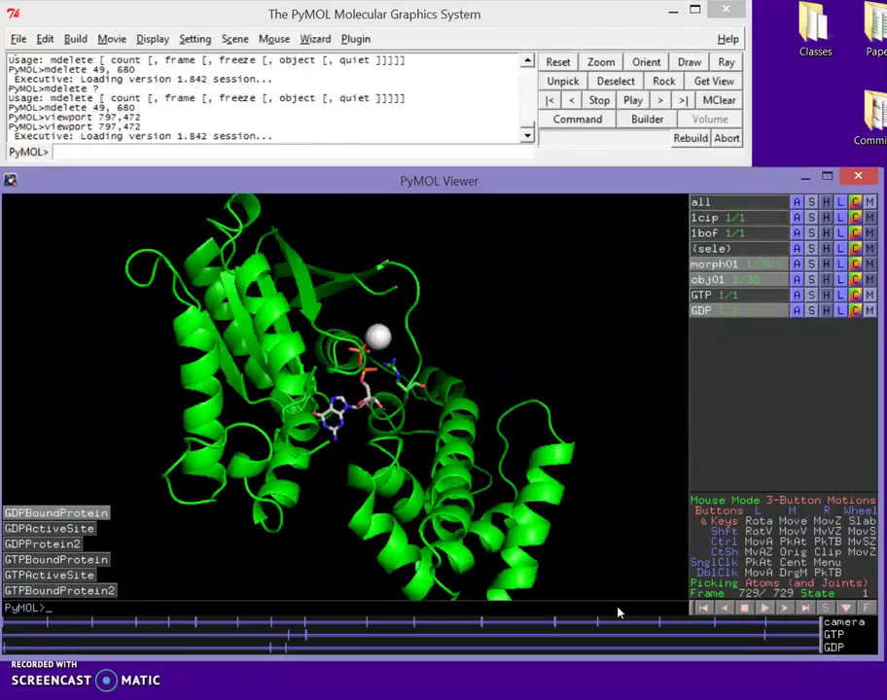
- Look up the mdelete command's usage and remove 50 frames starting at frame 679 with mdelete 50, 679
{"action": "left_click_drag", "start_coordinate": [821, 634], "coordinate": [764, 638]}
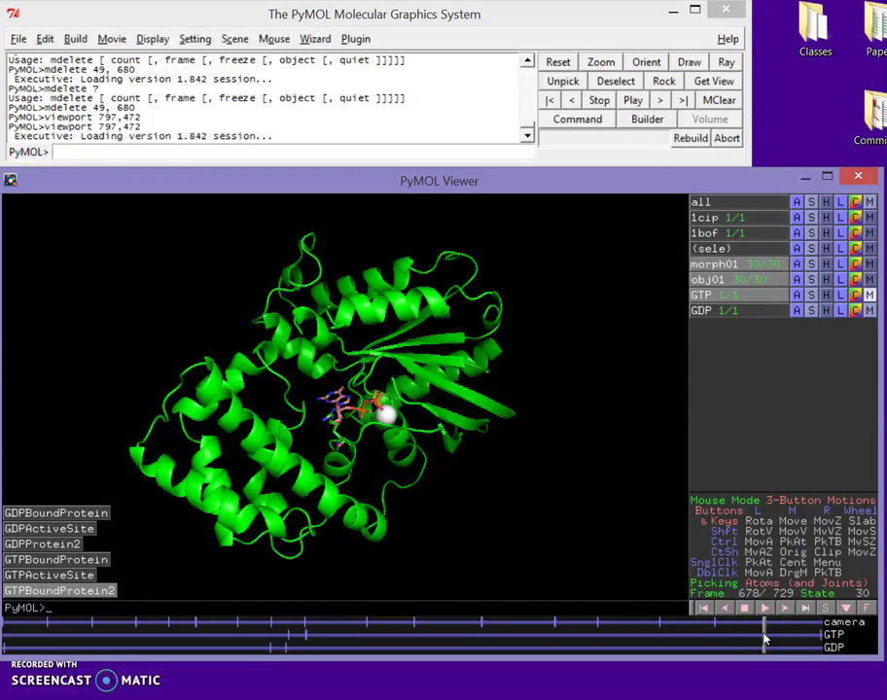
{"action": "left_click_drag", "start_coordinate": [764, 639], "coordinate": [765, 639]}
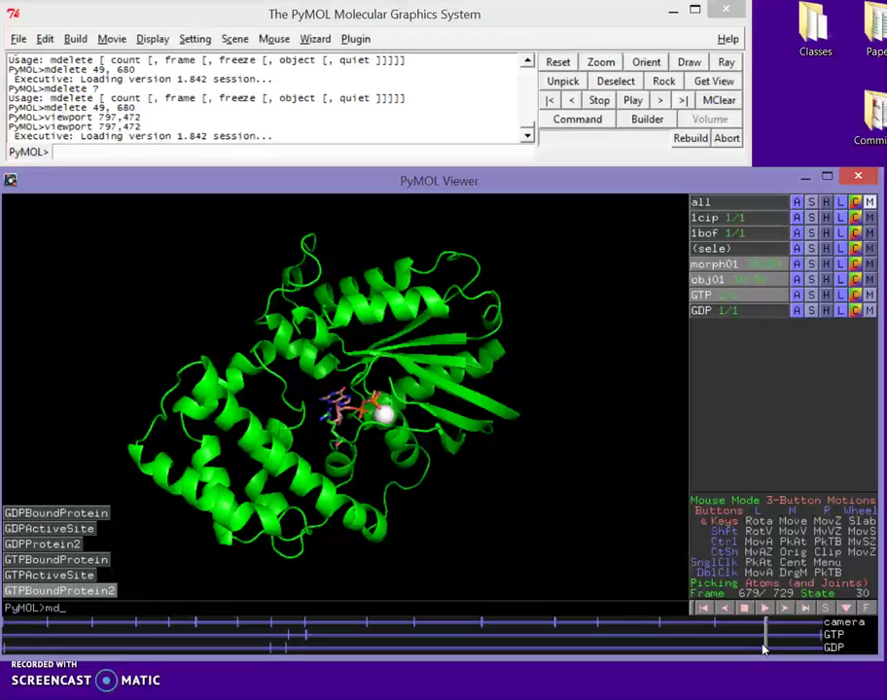
{"action": "type", "text": "e"}
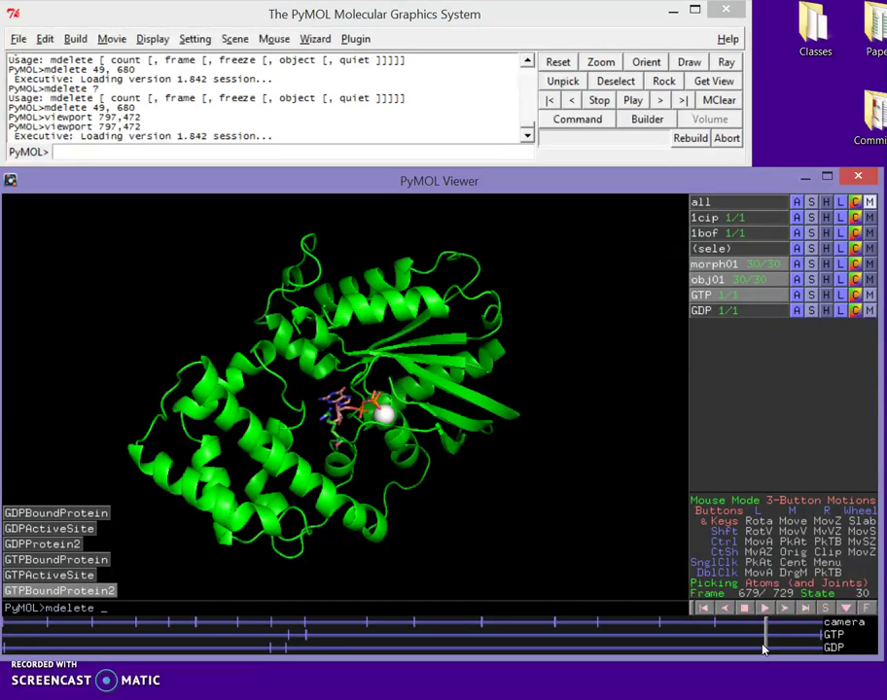
{"action": "type", "text": "ke?"}
{"action": "key", "text": "Return"}
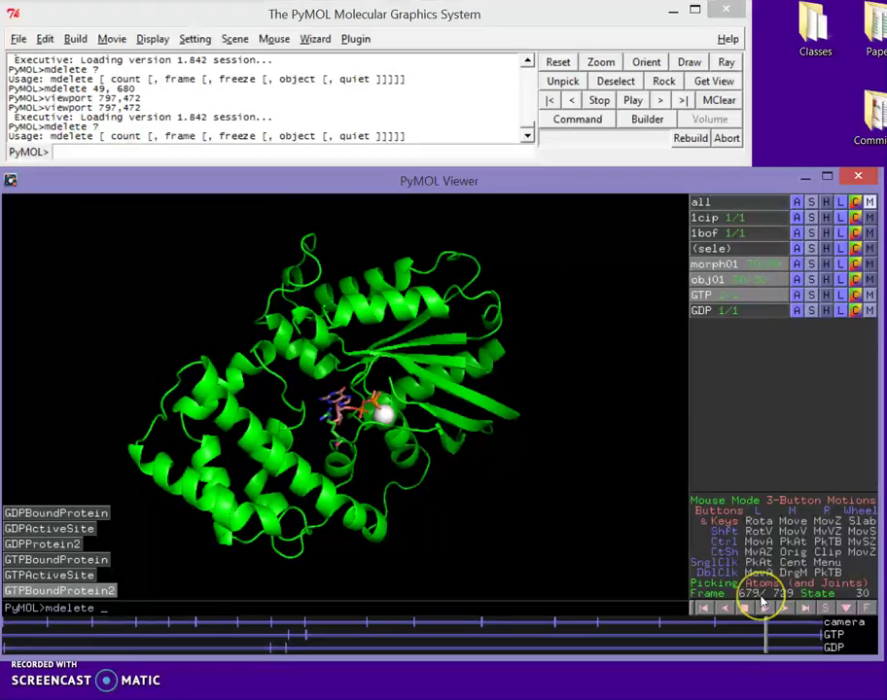
{"action": "type", "text": "59"}
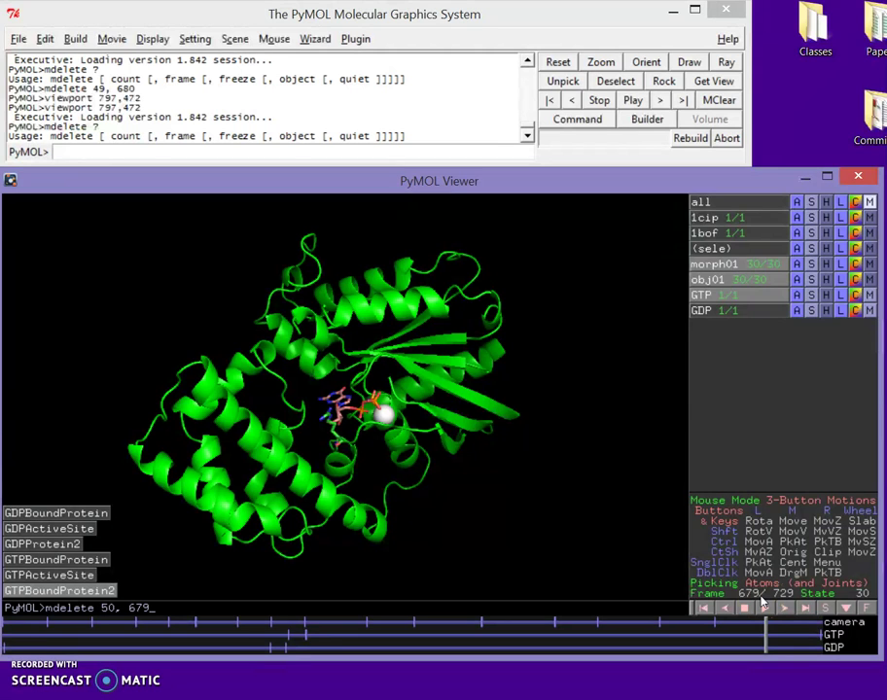
{"action": "key", "text": "Return"}
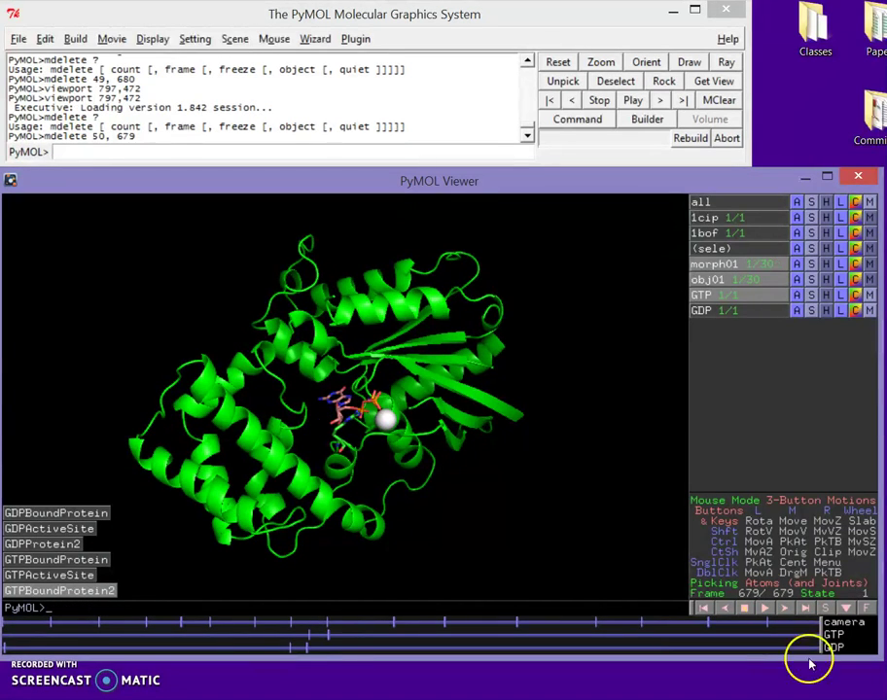
- Scrub through the last part of the shortened movie to check which scene and ligand are shown up to frame 679
{"action": "left_click", "coordinate": [831, 647]}
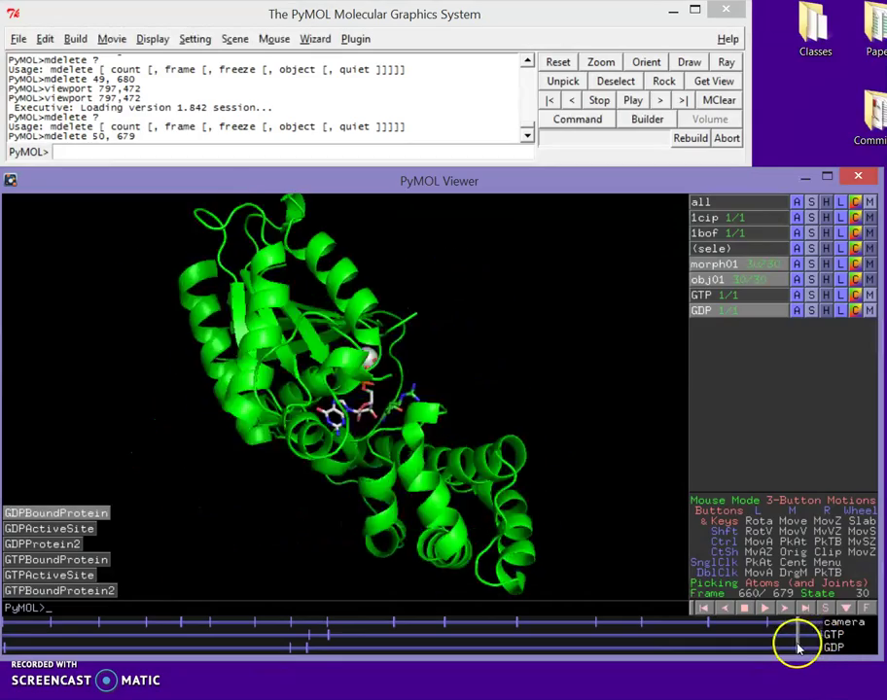
{"action": "mouse_move", "coordinate": [820, 649]}
{"action": "left_mouse_down"}
{"action": "mouse_move", "coordinate": [806, 645]}
{"action": "mouse_move", "coordinate": [826, 643]}
{"action": "mouse_move", "coordinate": [734, 646]}
{"action": "mouse_move", "coordinate": [778, 639]}
{"action": "mouse_move", "coordinate": [806, 644]}
{"action": "mouse_move", "coordinate": [788, 654]}
{"action": "mouse_move", "coordinate": [820, 656]}
{"action": "left_mouse_up"}
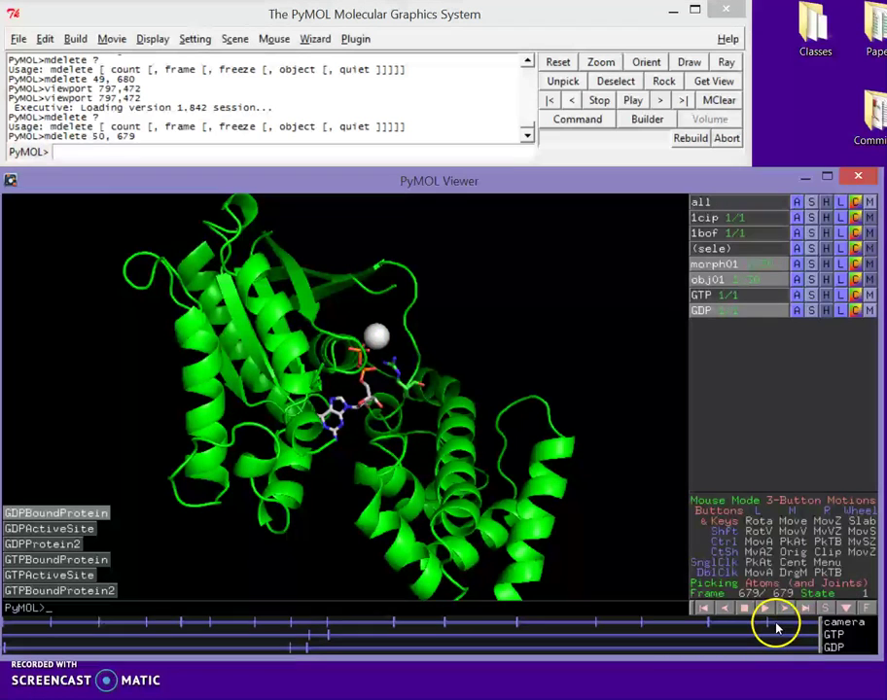
{"action": "mouse_move", "coordinate": [819, 630]}
{"action": "left_mouse_down"}
{"action": "mouse_move", "coordinate": [754, 629]}
{"action": "mouse_move", "coordinate": [806, 636]}
{"action": "mouse_move", "coordinate": [787, 629]}
{"action": "left_mouse_up"}
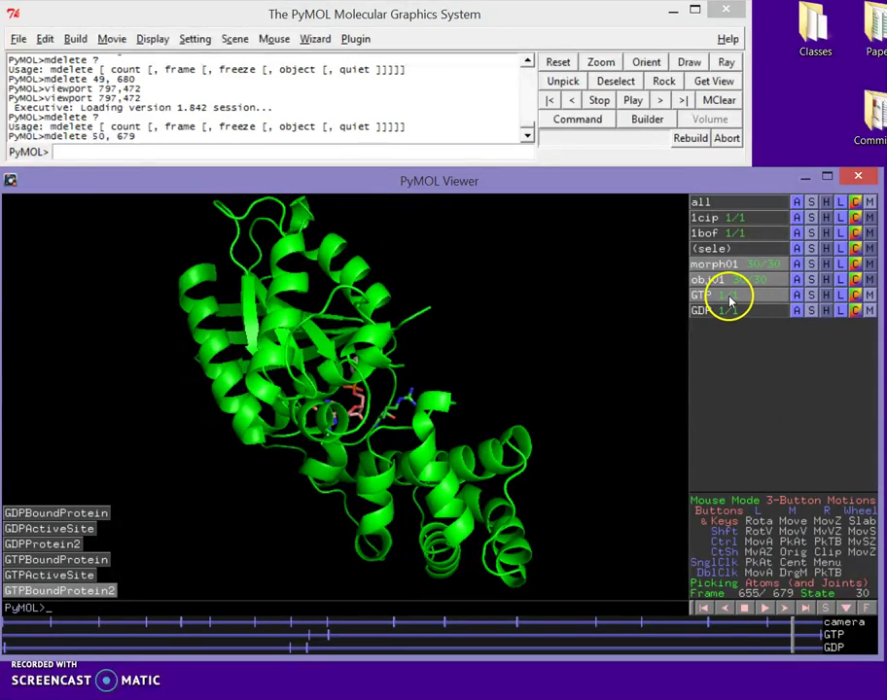
- Store a GTP object motion key frame and a camera motion key frame at frame 655
{"action": "right_click", "coordinate": [793, 633]}
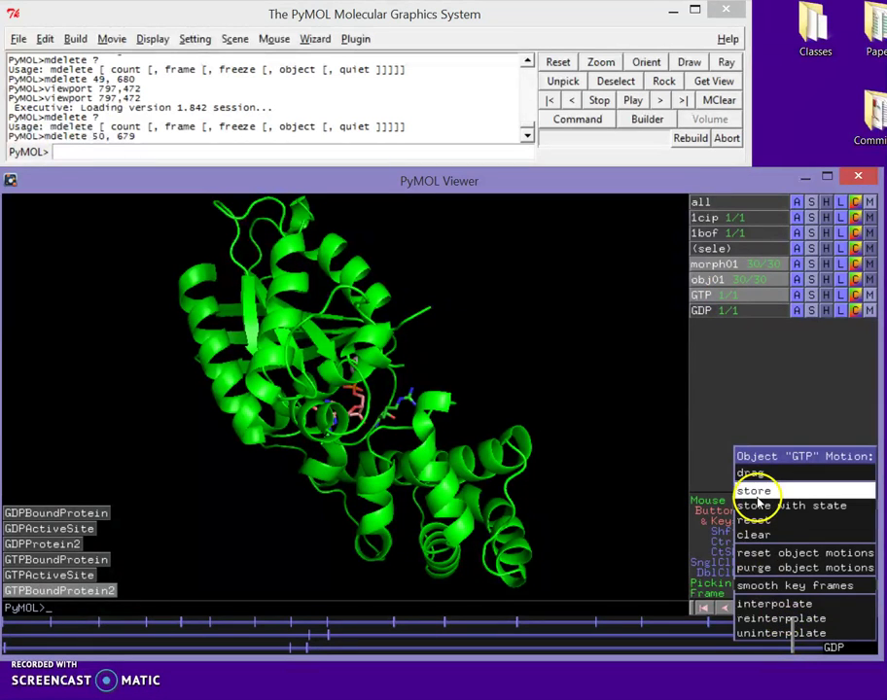
{"action": "left_click", "coordinate": [756, 491]}
{"action": "mouse_move", "coordinate": [793, 642]}
{"action": "left_mouse_down"}
{"action": "mouse_move", "coordinate": [774, 649]}
{"action": "mouse_move", "coordinate": [790, 633]}
{"action": "mouse_move", "coordinate": [768, 637]}
{"action": "mouse_move", "coordinate": [791, 638]}
{"action": "left_mouse_up"}
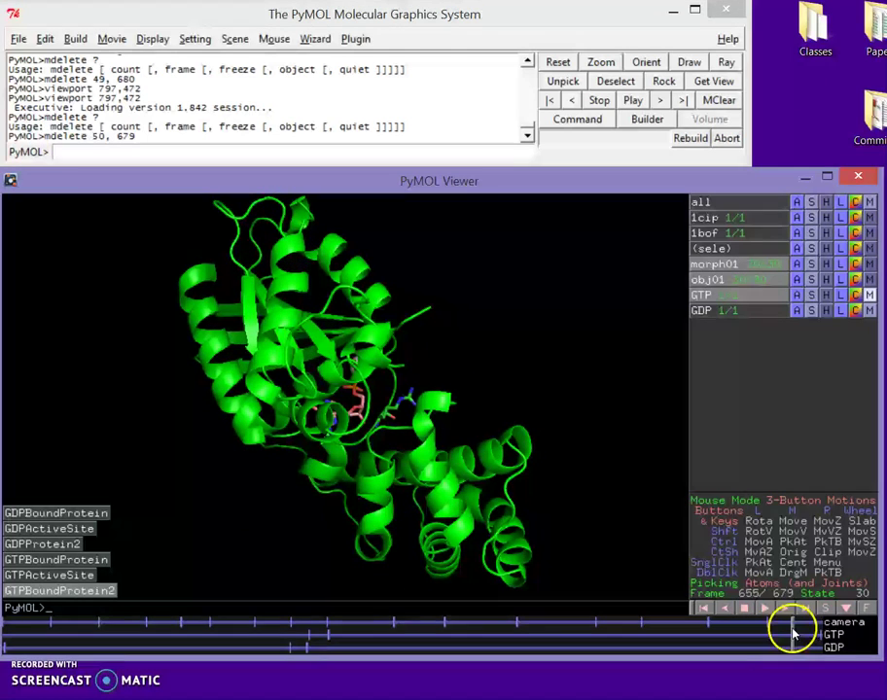
{"action": "left_click", "coordinate": [868, 202]}
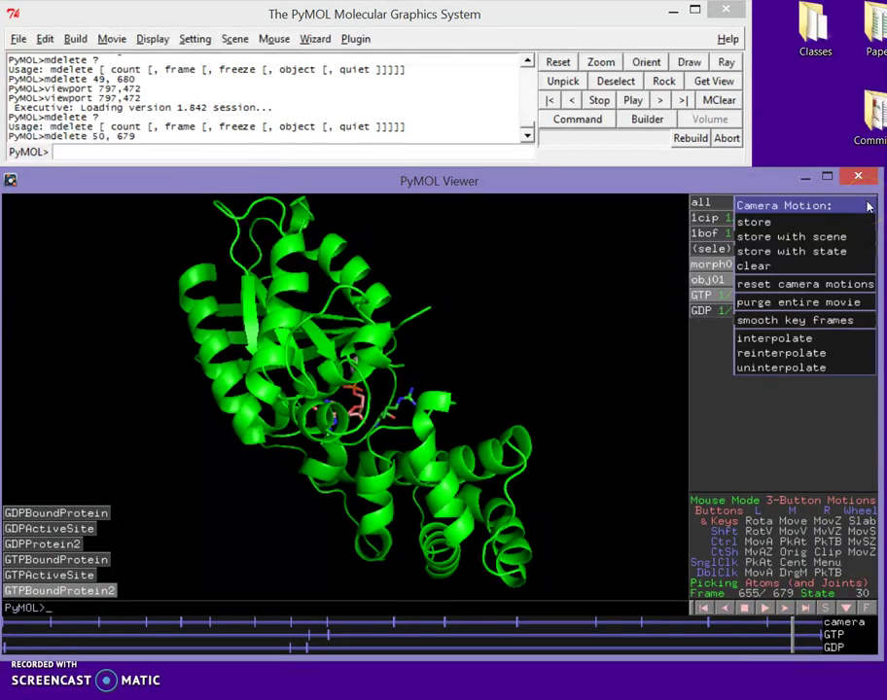
{"action": "left_click", "coordinate": [855, 222]}
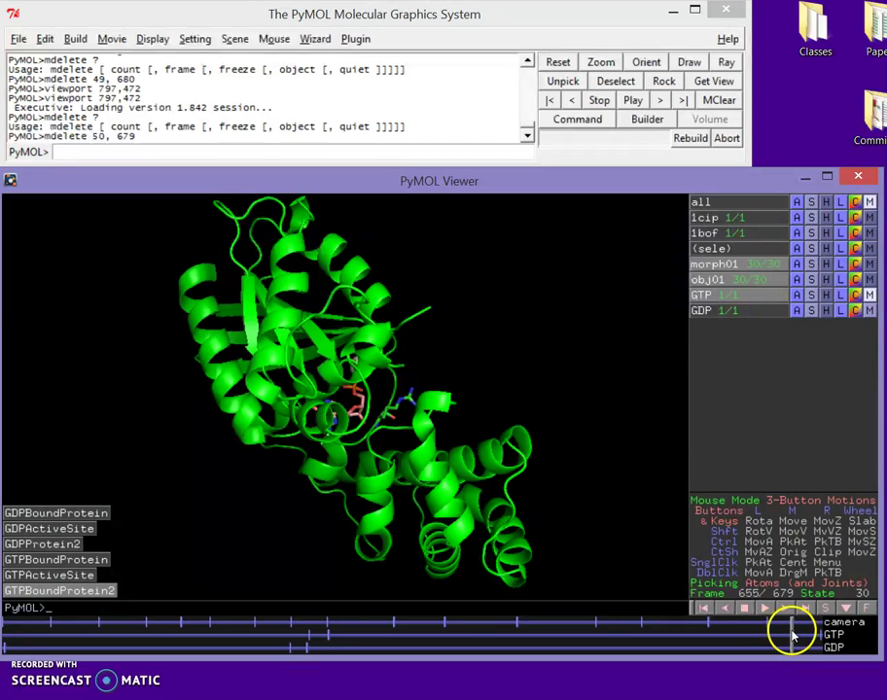
- Scrub between frames 648 and 668 to check the ending, and replay the movie briefly from the start before stopping it
{"action": "left_click_drag", "start_coordinate": [792, 635], "coordinate": [783, 630]}
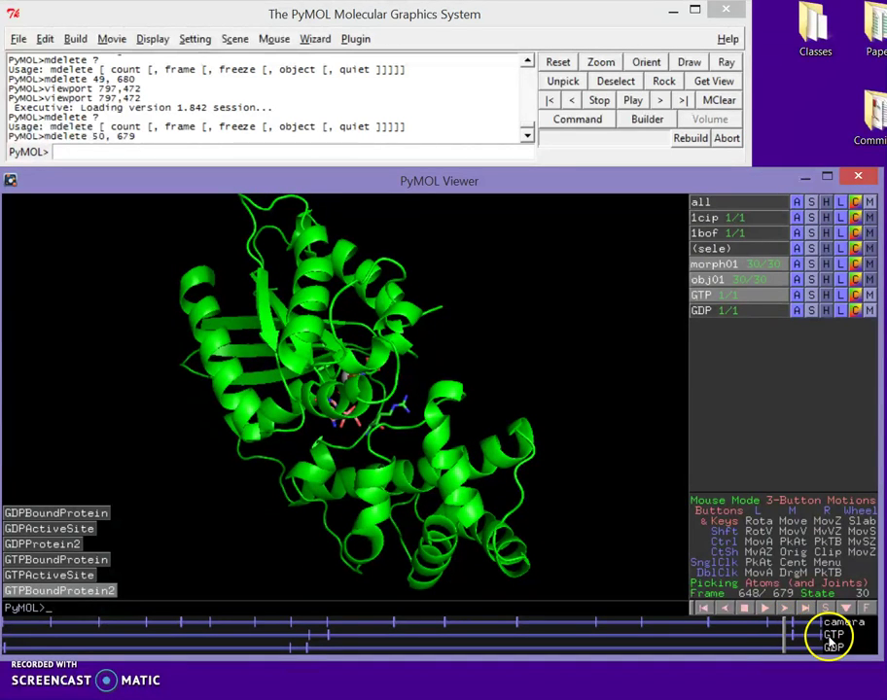
{"action": "left_click_drag", "start_coordinate": [778, 635], "coordinate": [808, 637]}
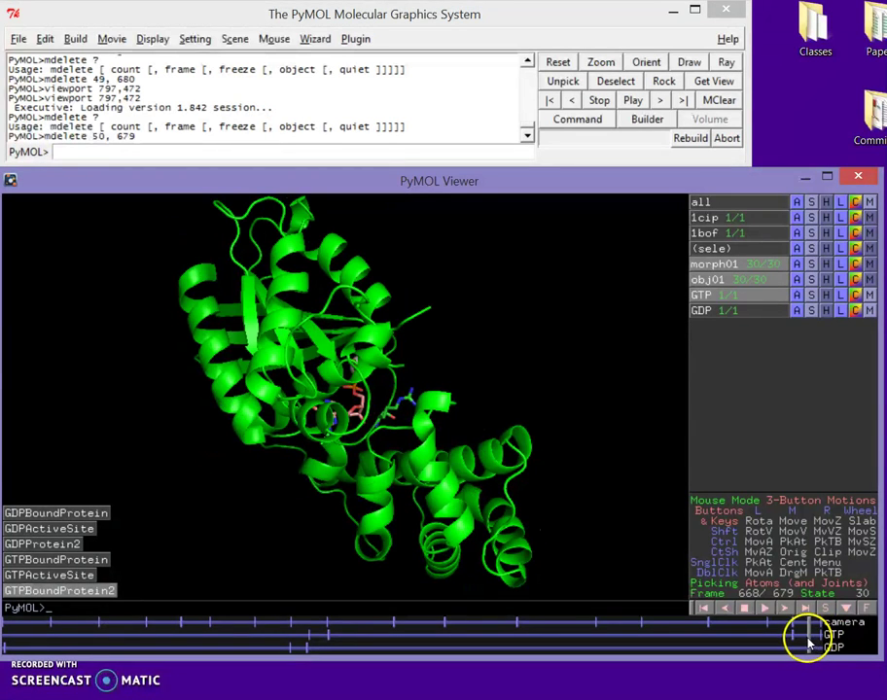
{"action": "left_click", "coordinate": [764, 610]}
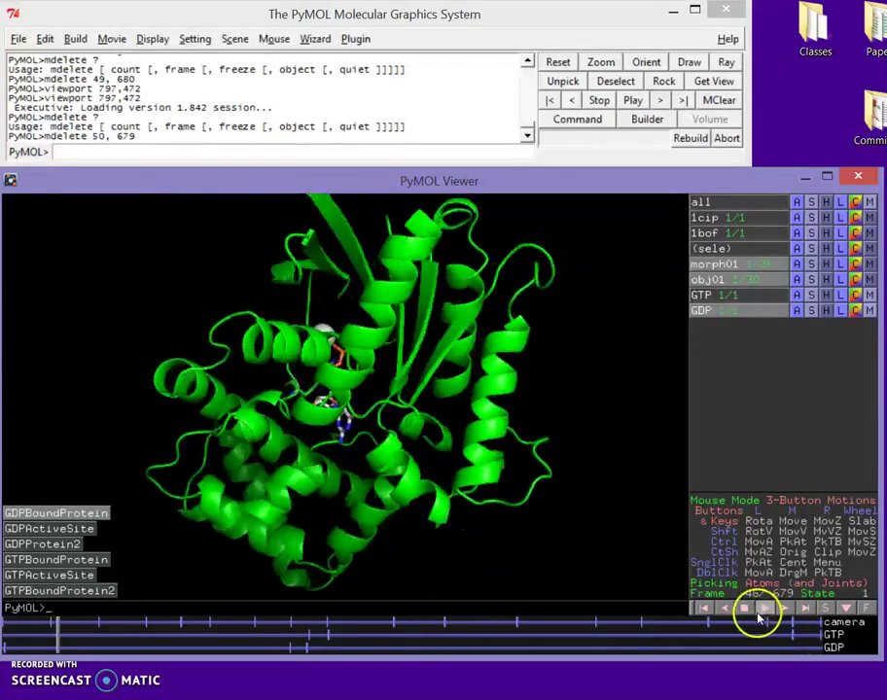
{"action": "left_click", "coordinate": [744, 610]}
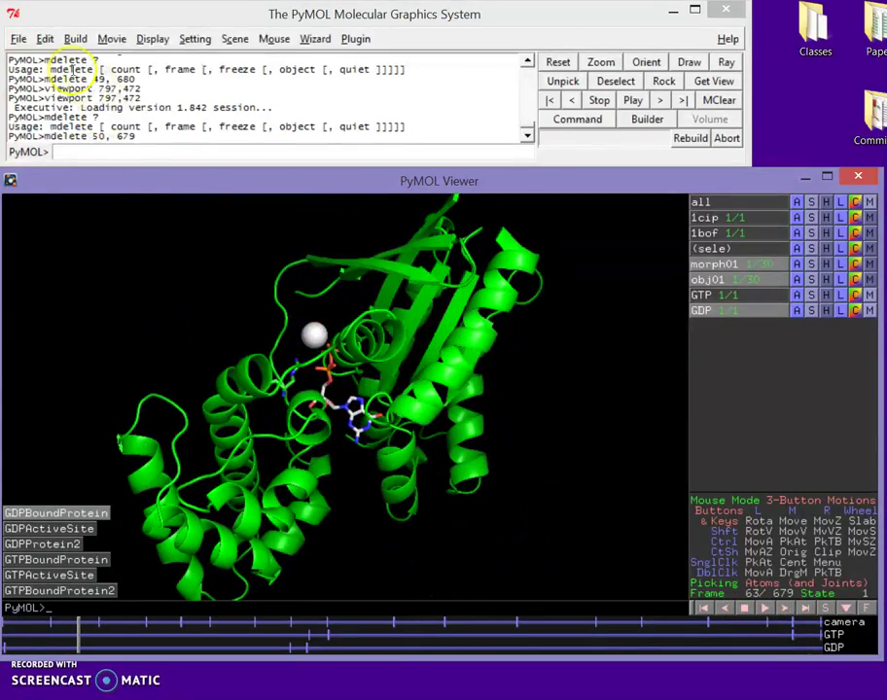
- Export the movie as an MPEG file named GalphaMovie on the Desktop, with encoding quality 90, 797 x 472 pixels and no ray tracing
{"action": "left_click", "coordinate": [18, 39]}
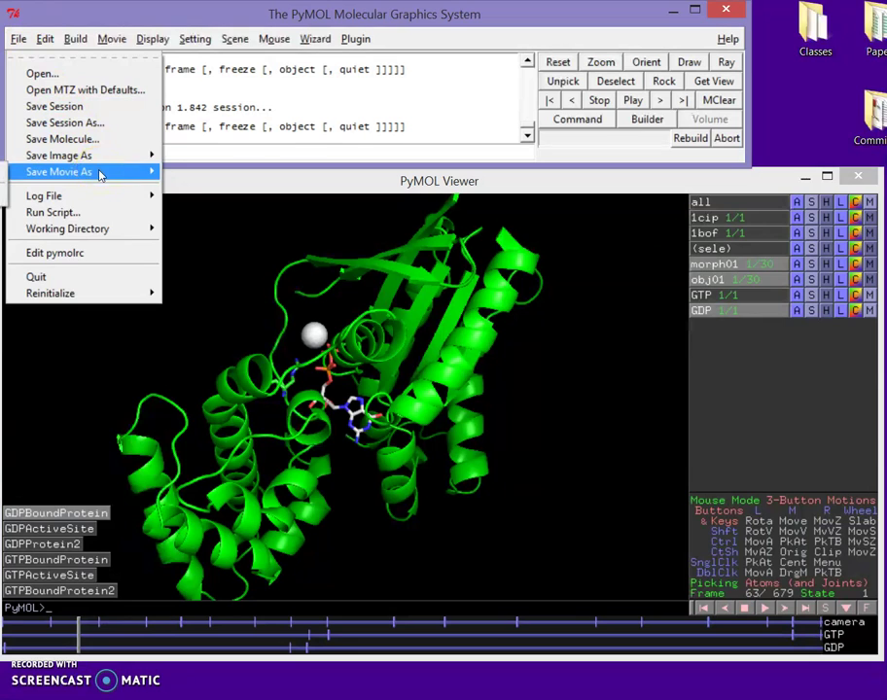
{"action": "left_click", "coordinate": [194, 171]}
{"action": "left_click_drag", "start_coordinate": [103, 127], "coordinate": [190, 195]}
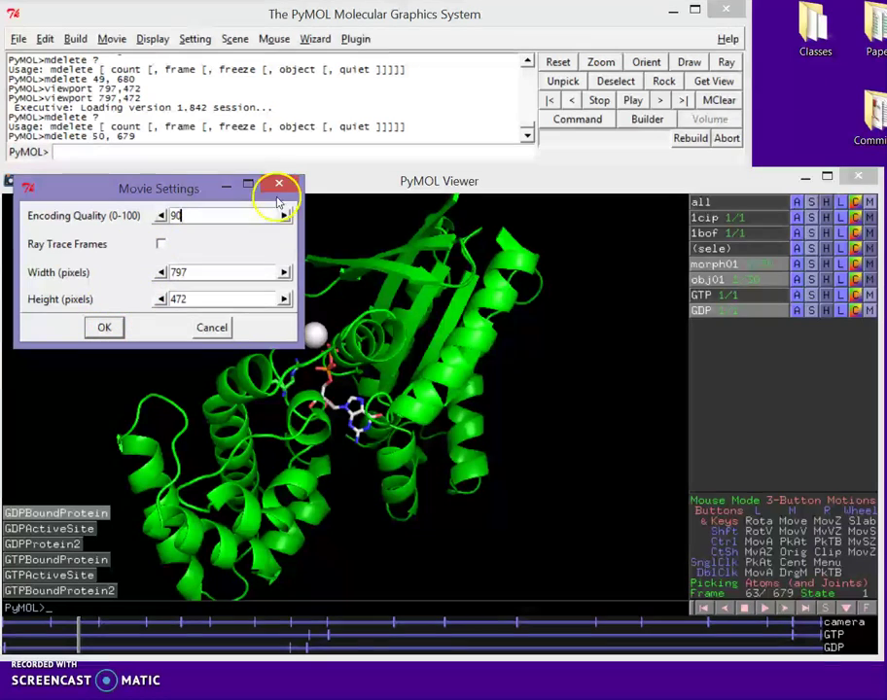
{"action": "left_click", "coordinate": [105, 328]}
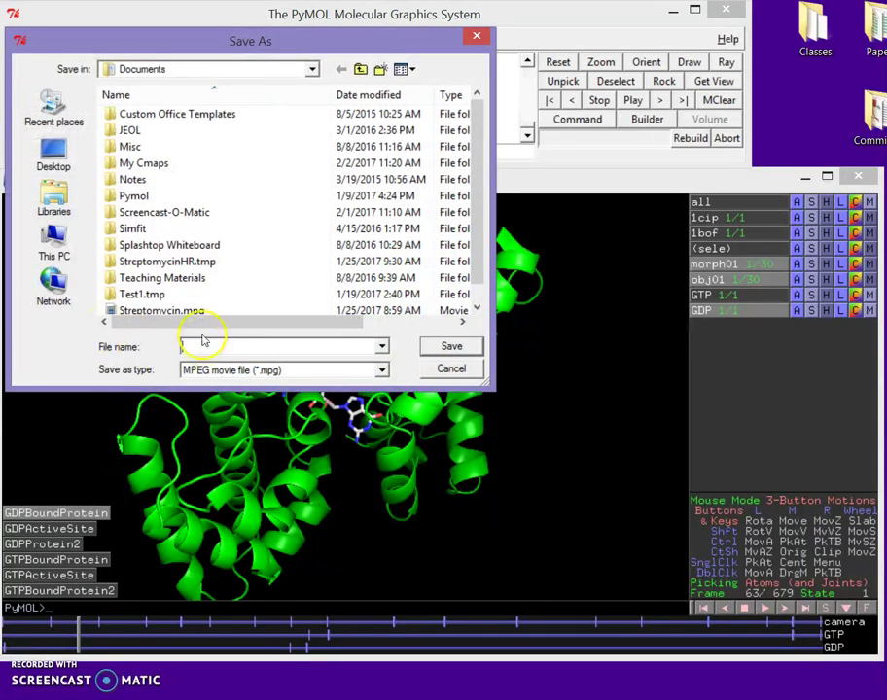
{"action": "left_click", "coordinate": [53, 155]}
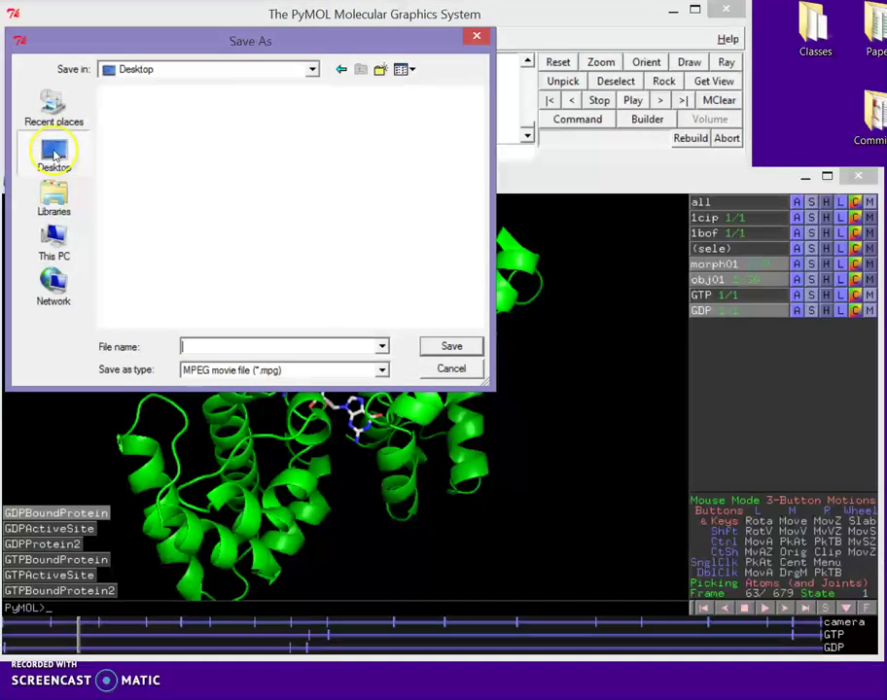
{"action": "left_click", "coordinate": [236, 347]}
{"action": "type", "text": "GalphaMovie"}
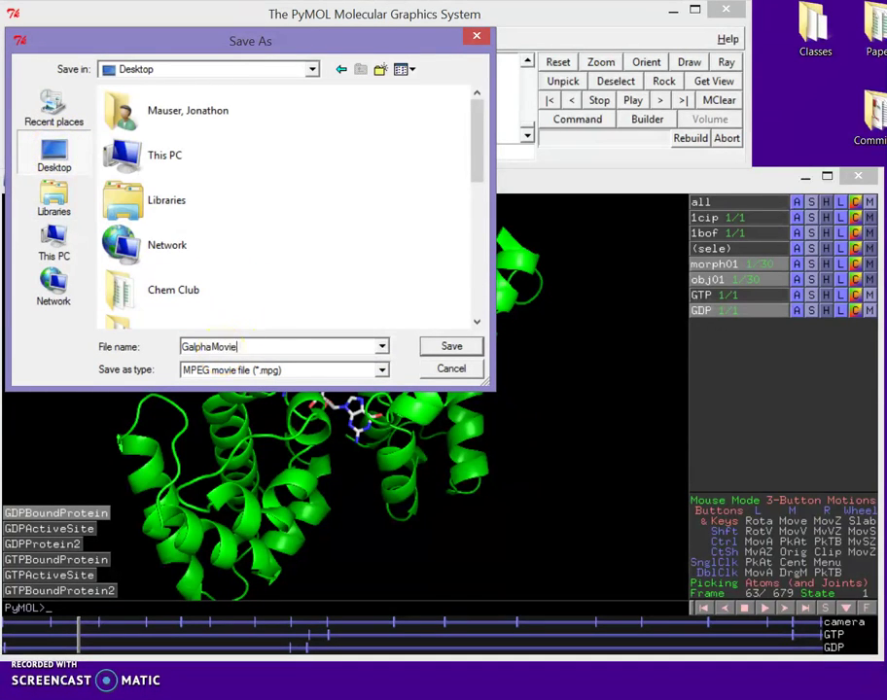
{"action": "key", "text": "Return"}
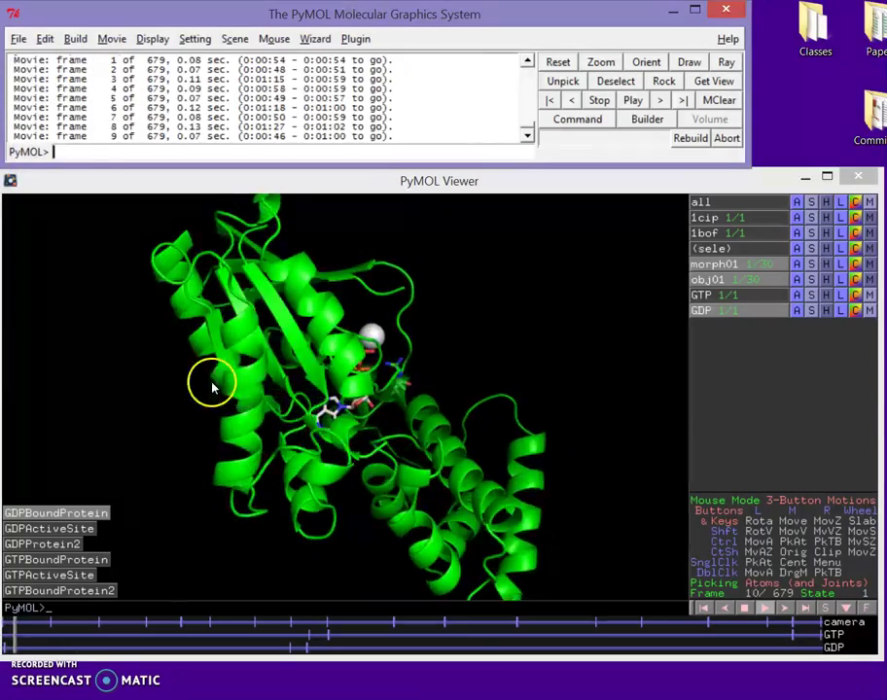